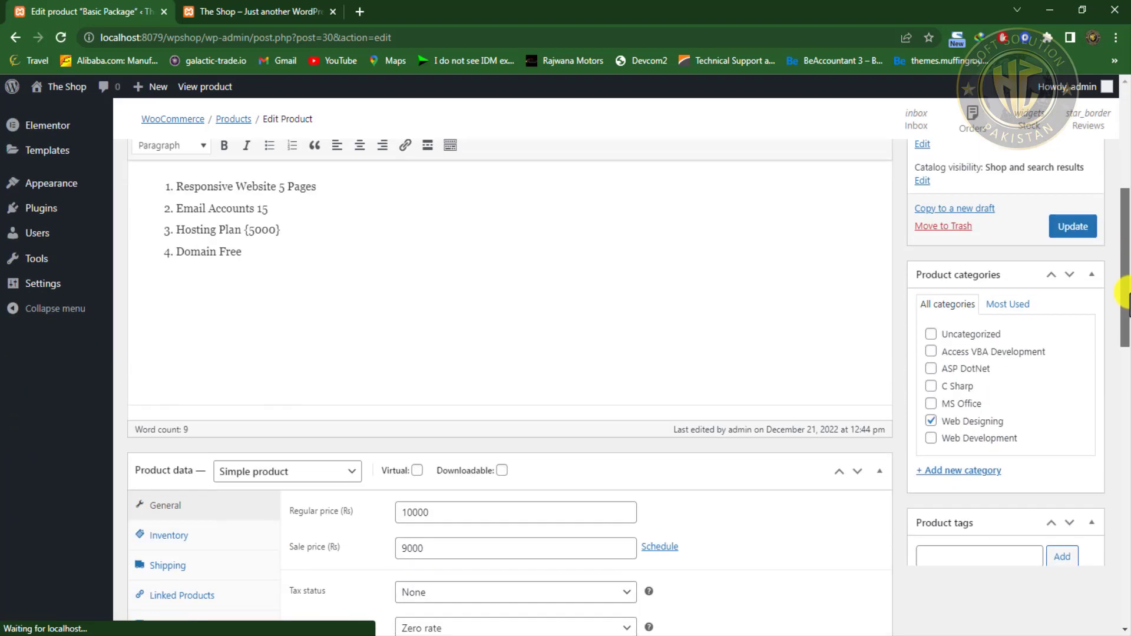
Clear the sale price of the Basic Package product and save the product update
{"action": "left_click", "coordinate": [419, 276]}
{"action": "left_click_drag", "start_coordinate": [461, 273], "coordinate": [394, 277]}
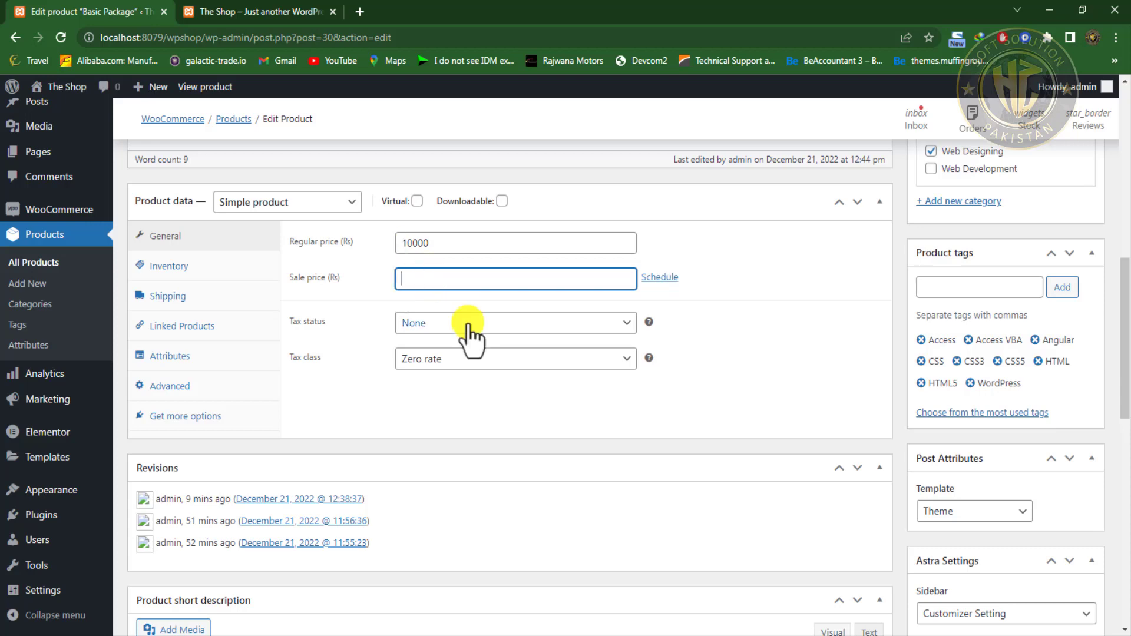
{"action": "left_click_drag", "start_coordinate": [1126, 284], "coordinate": [1100, 208]}
{"action": "left_click", "coordinate": [1073, 221]}
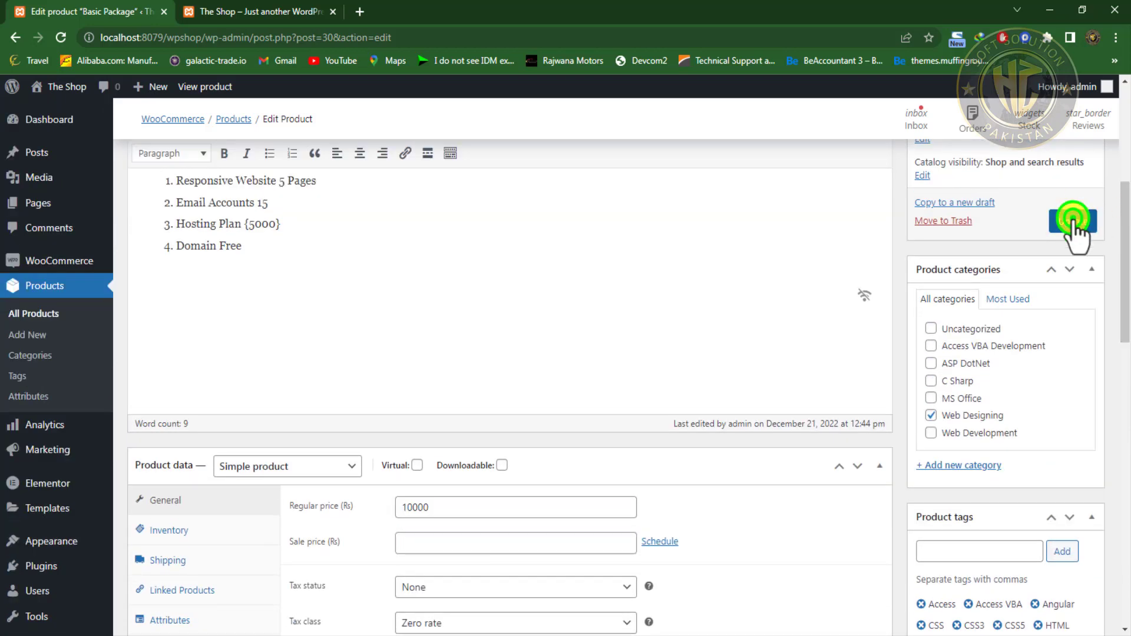
Reload the storefront and view the Basic Package listing and its price on the Shop page
{"action": "left_click", "coordinate": [260, 12]}
{"action": "left_click", "coordinate": [52, 38]}
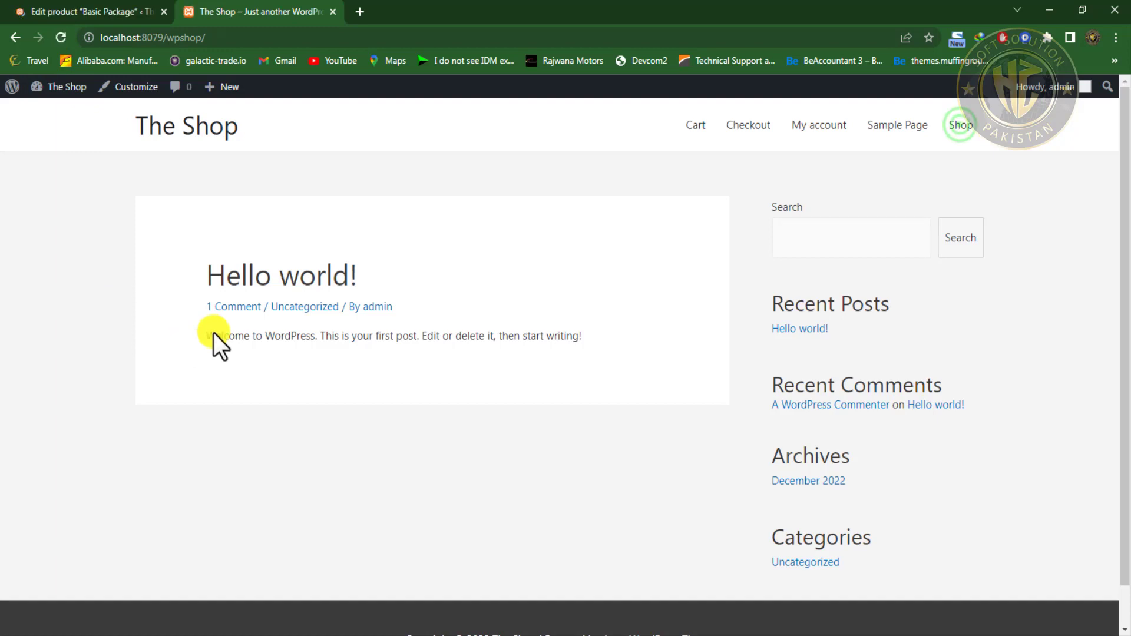
{"action": "left_click", "coordinate": [961, 130]}
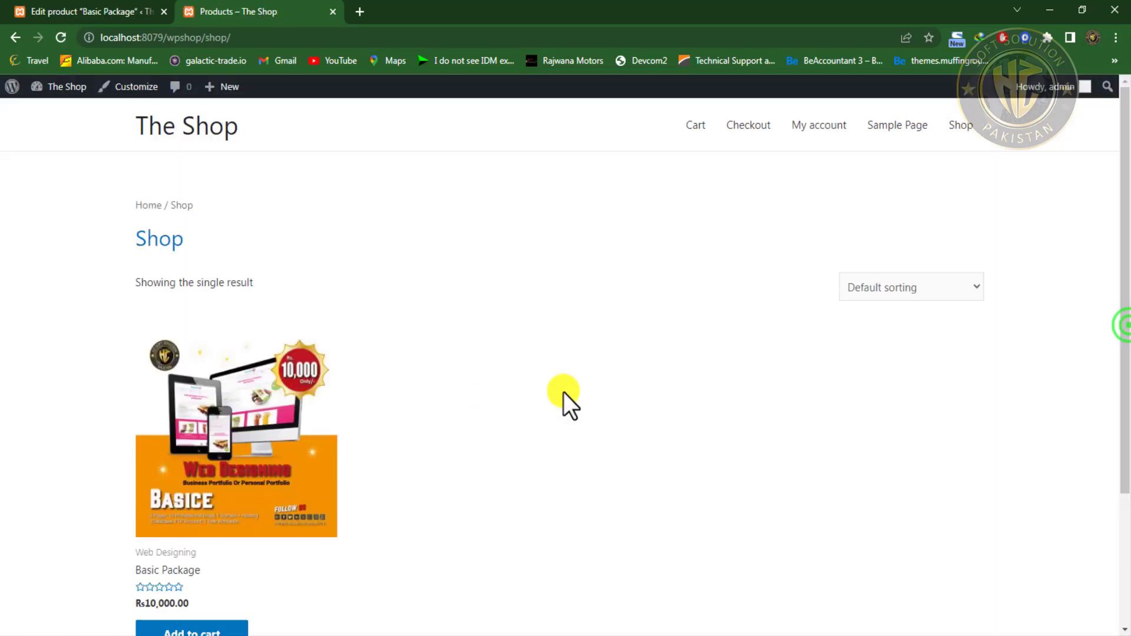
{"action": "left_click_drag", "start_coordinate": [1122, 323], "coordinate": [1121, 396]}
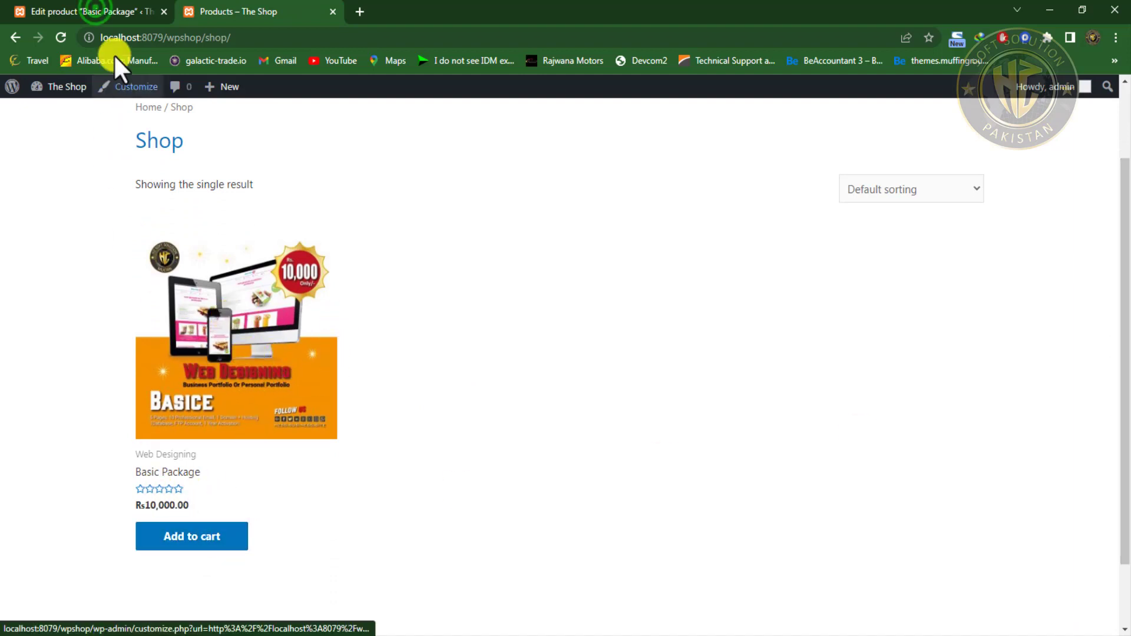
Return to the product editor and schedule the sale price to start on 2022-12-01, leaving the end date empty
{"action": "left_click", "coordinate": [94, 11]}
{"action": "left_click_drag", "start_coordinate": [1124, 198], "coordinate": [684, 411]}
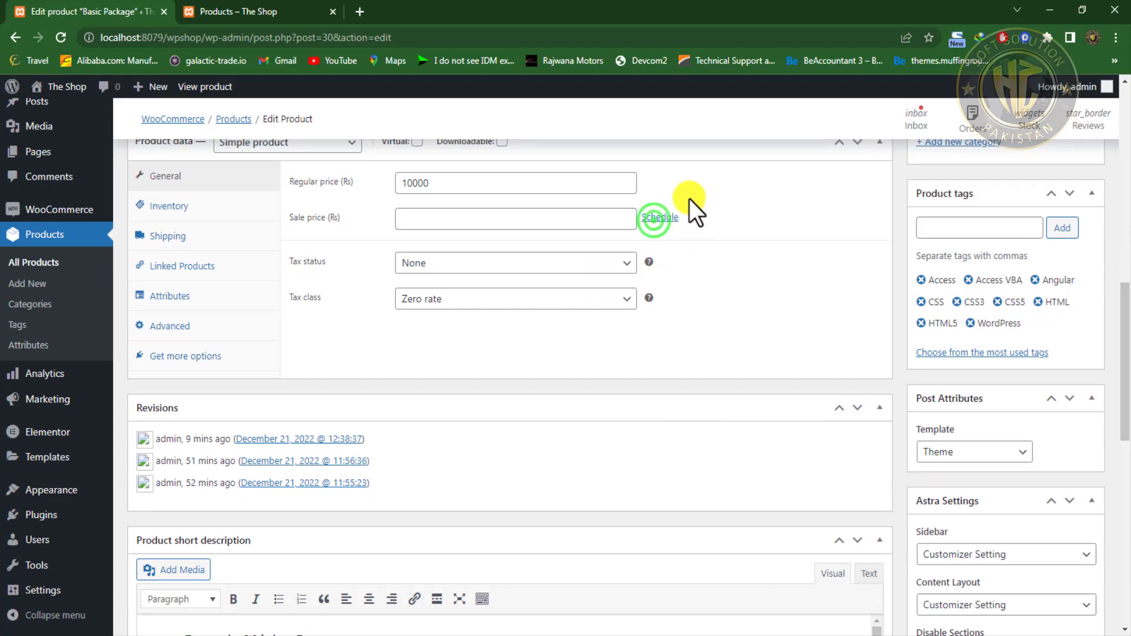
{"action": "left_click", "coordinate": [659, 218]}
{"action": "left_click", "coordinate": [474, 255]}
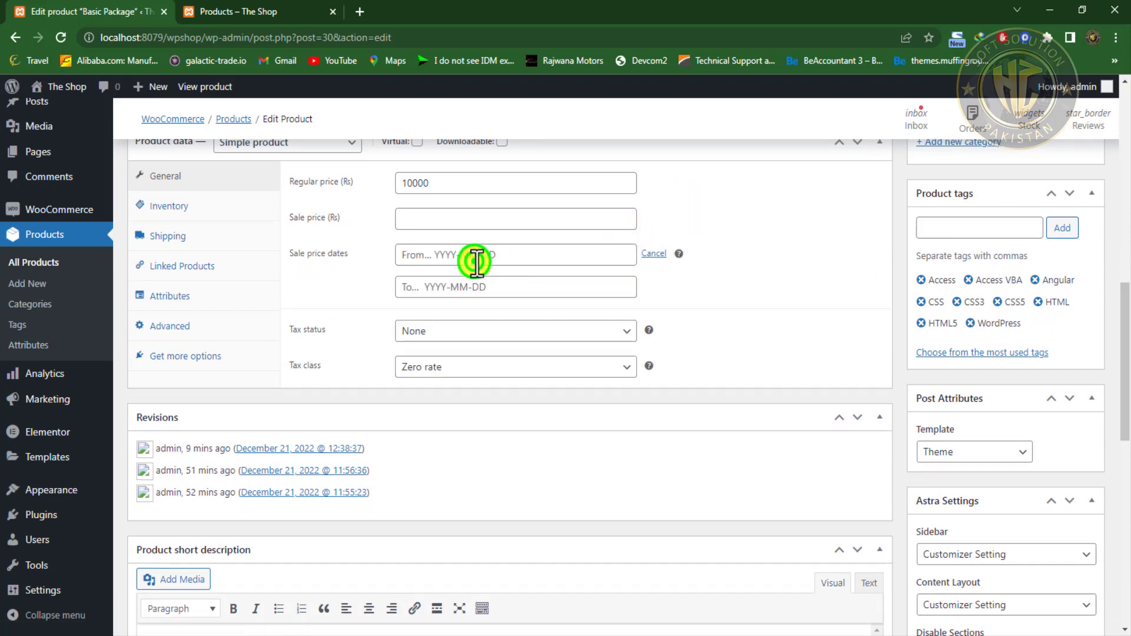
{"action": "left_click", "coordinate": [488, 329]}
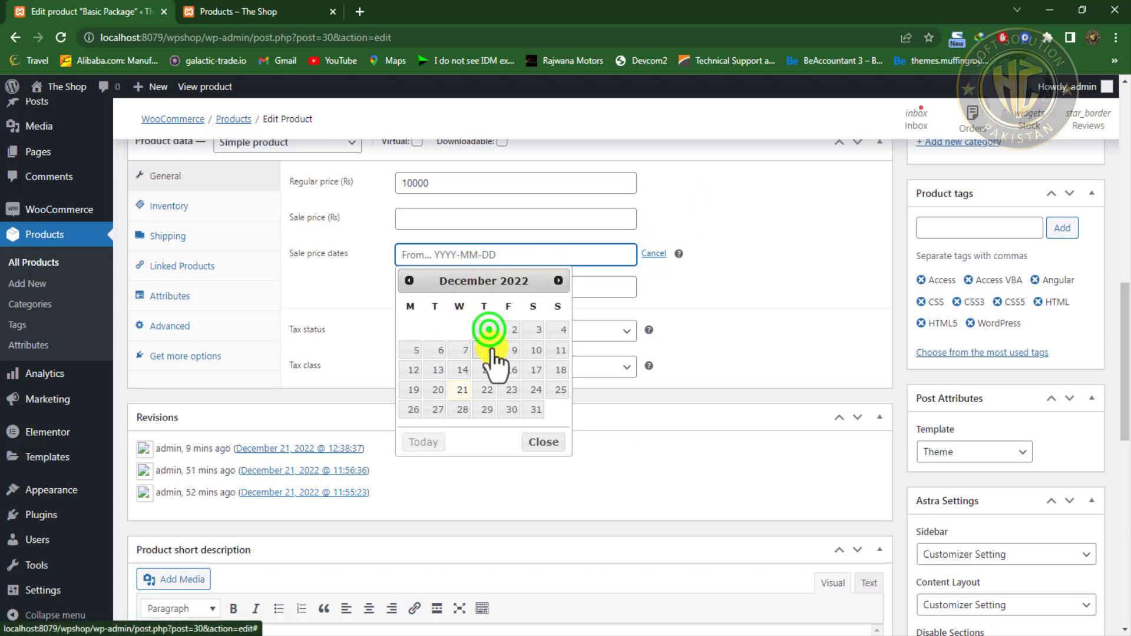
{"action": "left_click", "coordinate": [562, 293]}
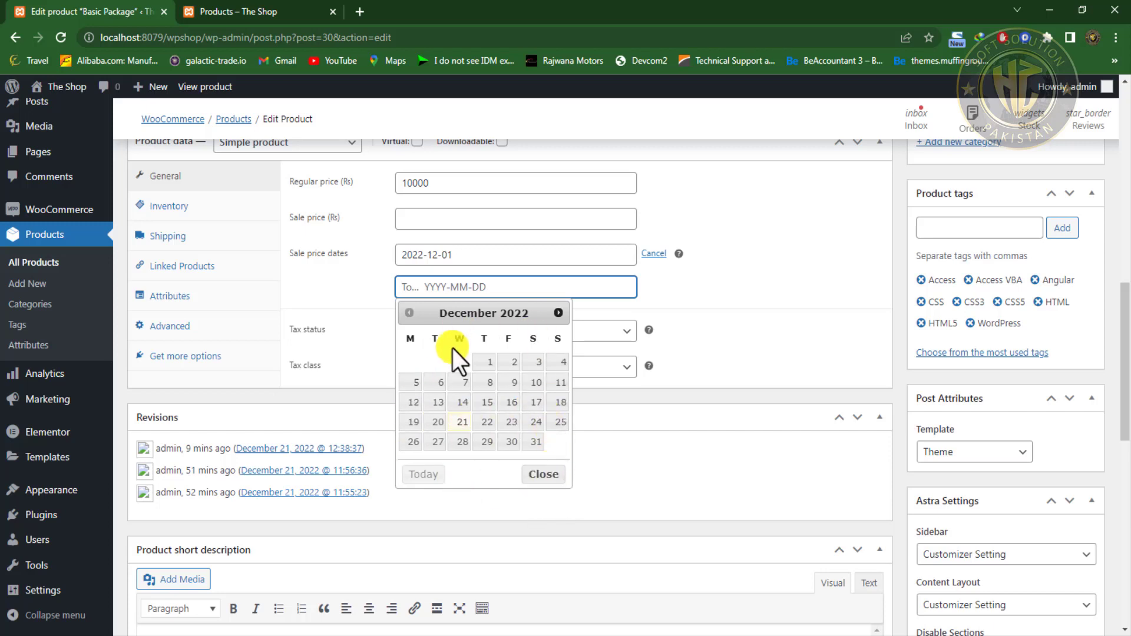
{"action": "left_click", "coordinate": [541, 472]}
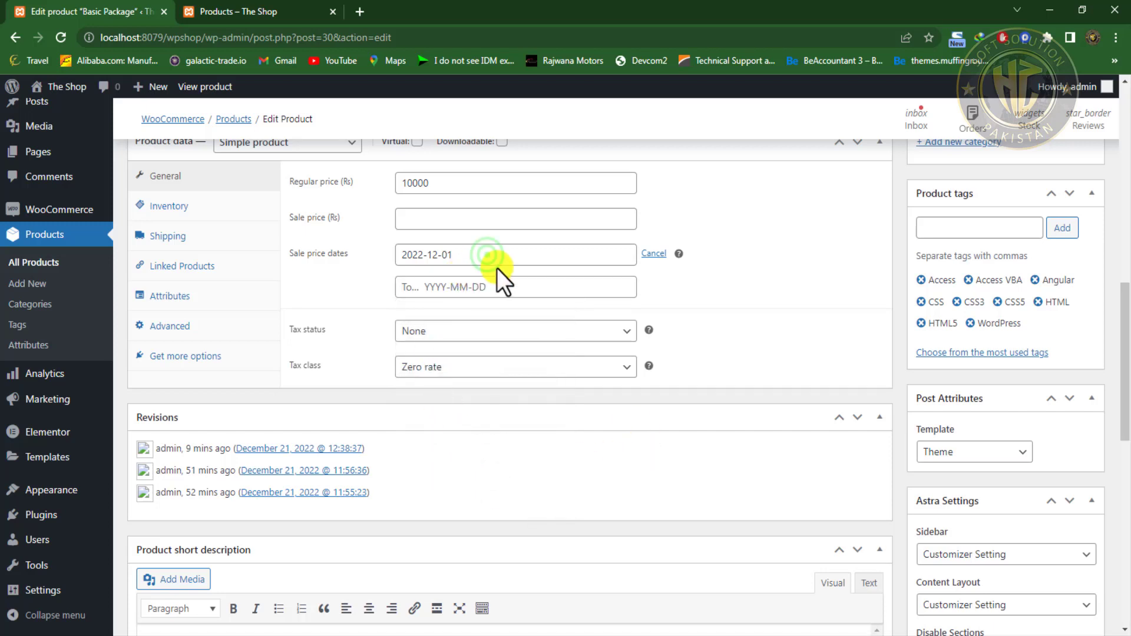
Clear the sale start date and cancel the sale price schedule
{"action": "left_click", "coordinate": [486, 255]}
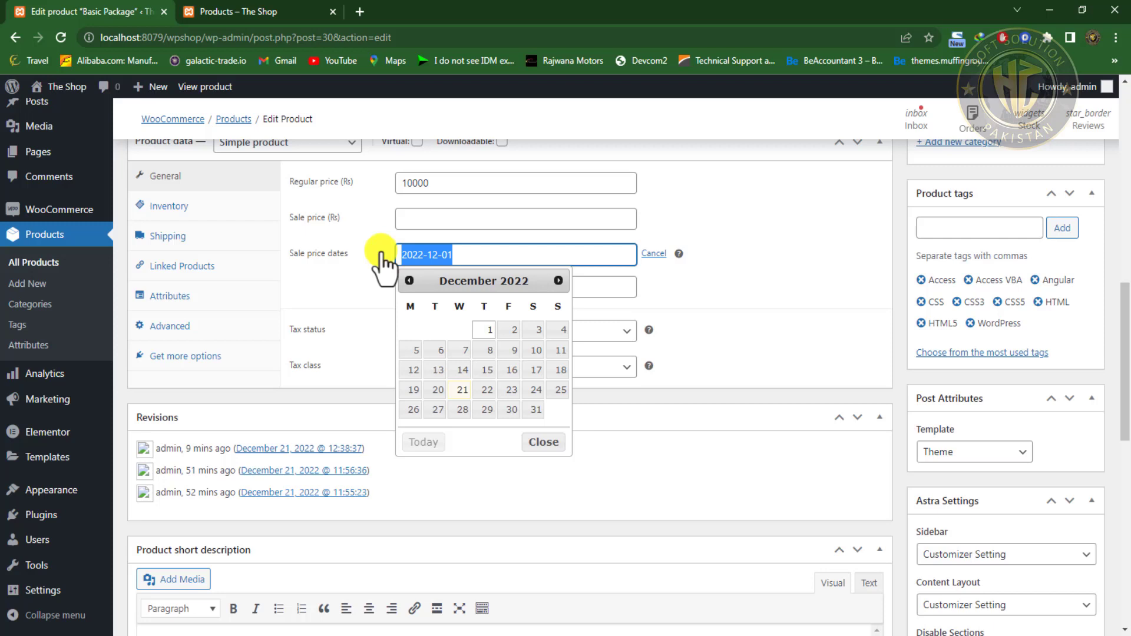
{"action": "key", "text": "BackSpace"}
{"action": "left_click", "coordinate": [654, 254]}
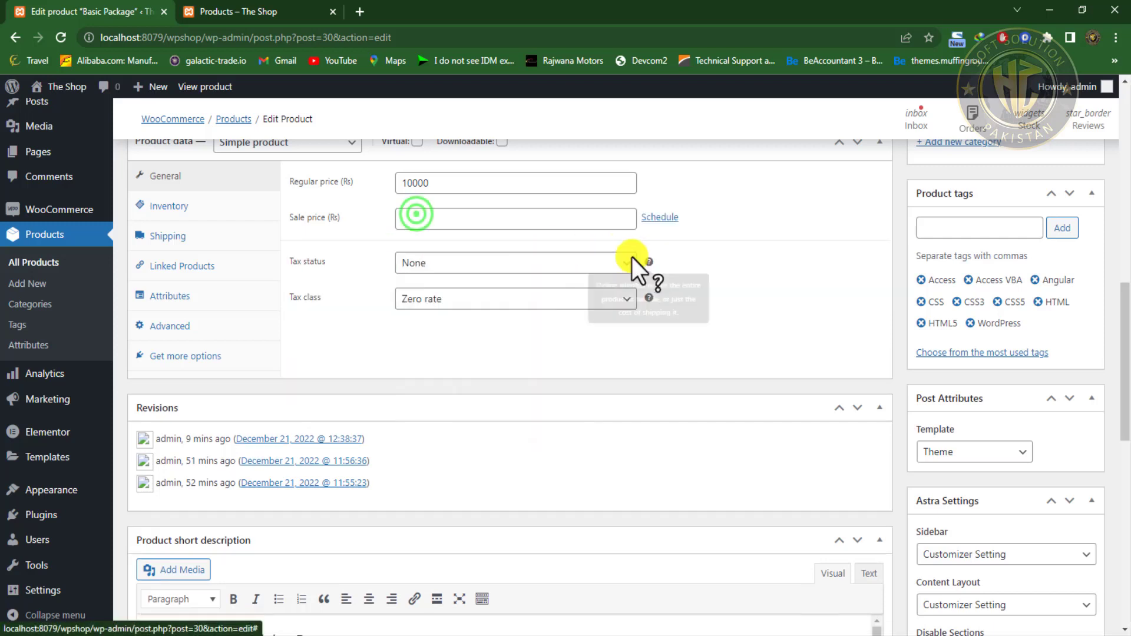
Set the sale price of Basic Package to 9000 and save the product update
{"action": "left_click", "coordinate": [417, 217]}
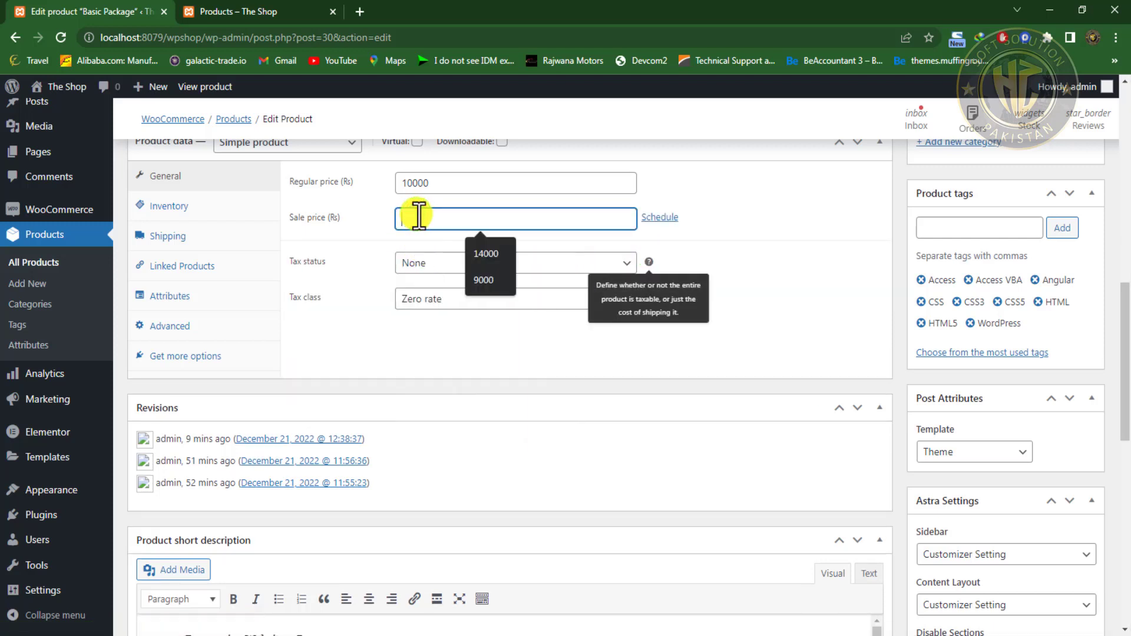
{"action": "left_click", "coordinate": [484, 285]}
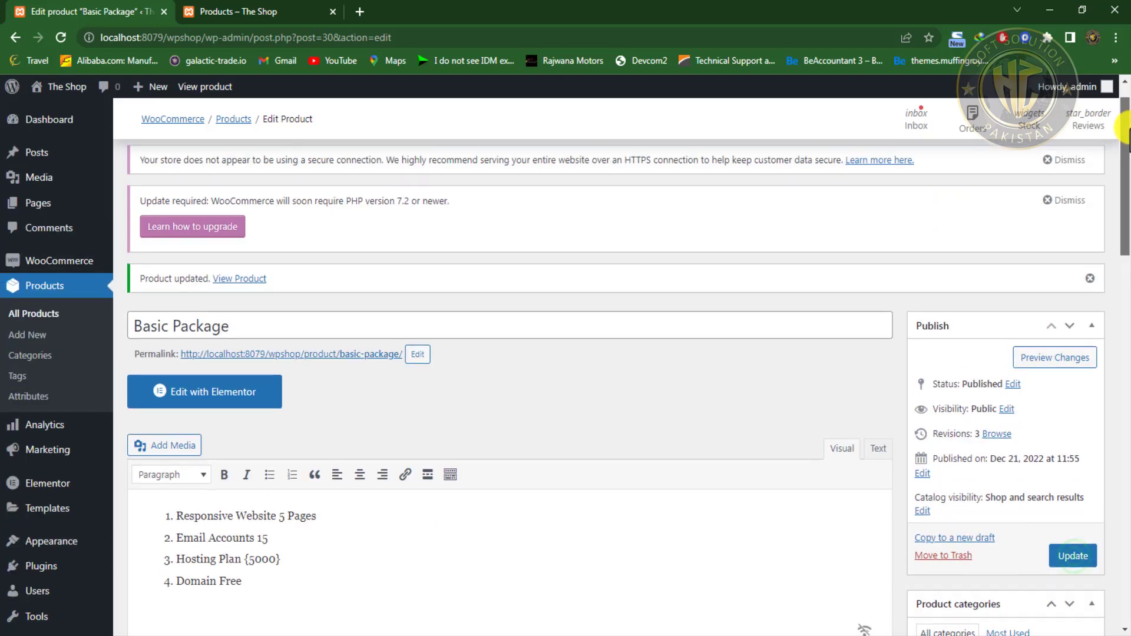
{"action": "left_click", "coordinate": [1073, 556]}
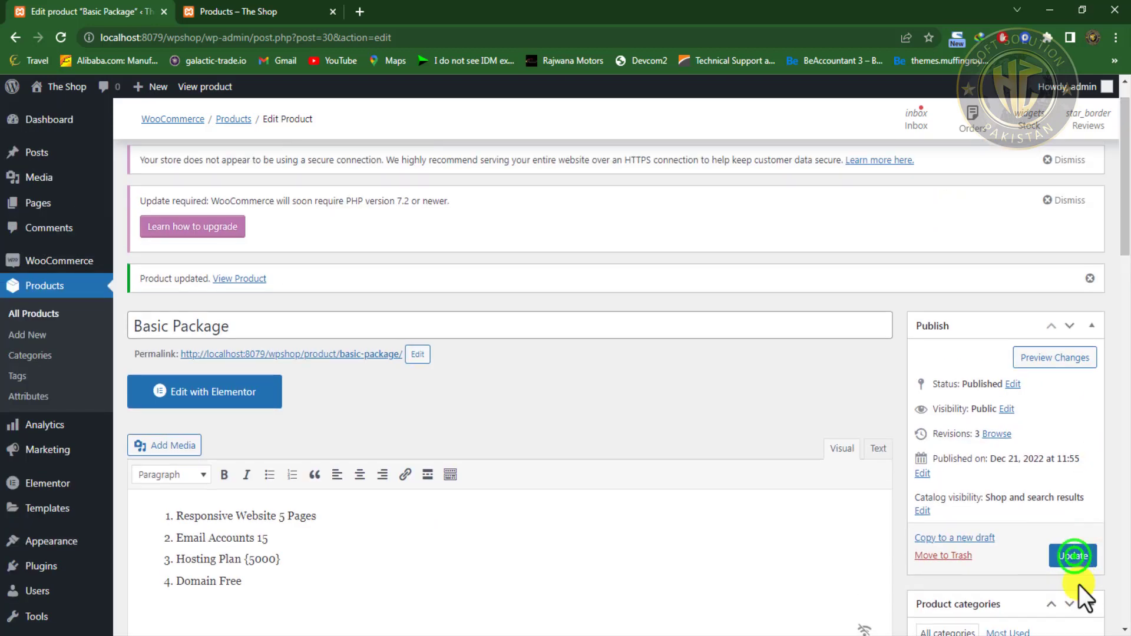
Reload the storefront's Shop page and check the regular and sale prices shown for Basic Package
{"action": "left_click", "coordinate": [252, 14]}
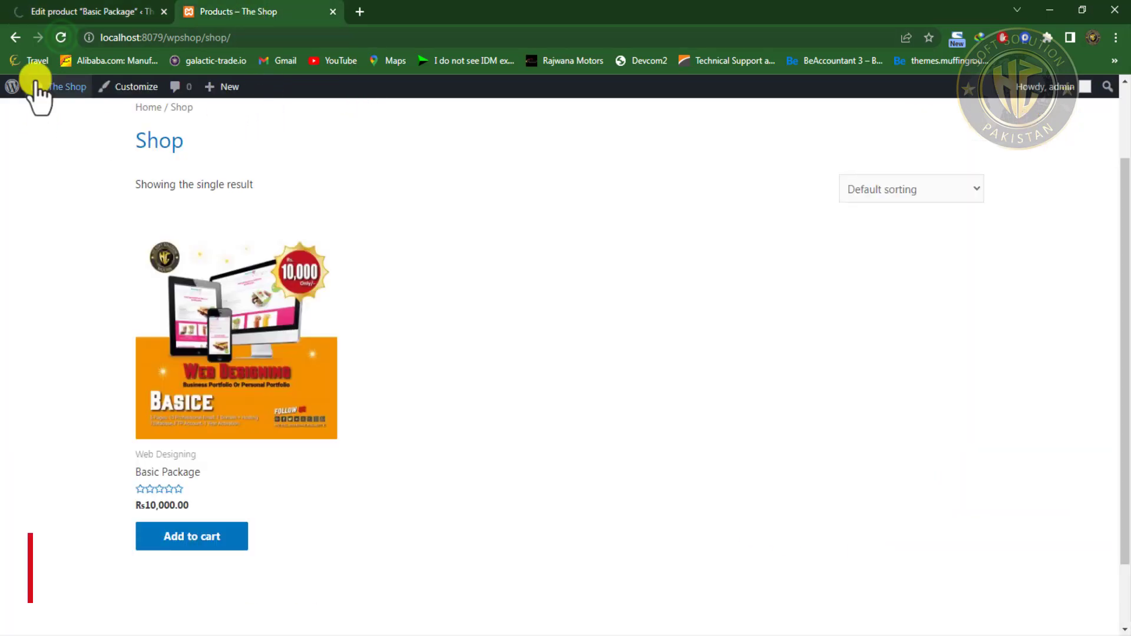
{"action": "left_click", "coordinate": [61, 37]}
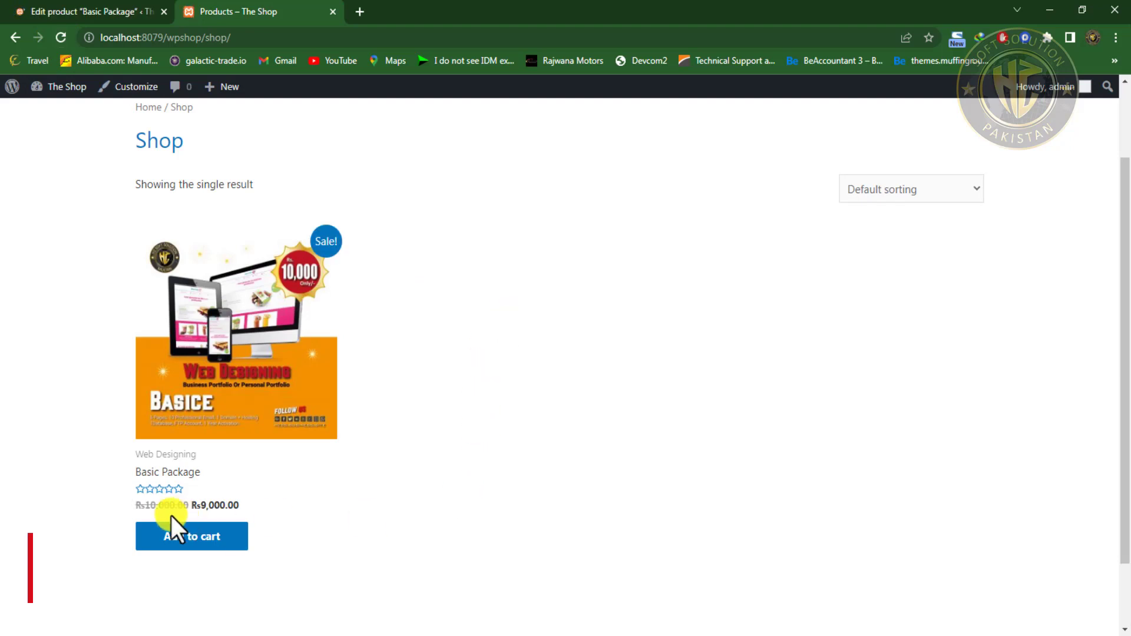
{"action": "left_click_drag", "start_coordinate": [124, 502], "coordinate": [184, 506]}
{"action": "left_click", "coordinate": [93, 520]}
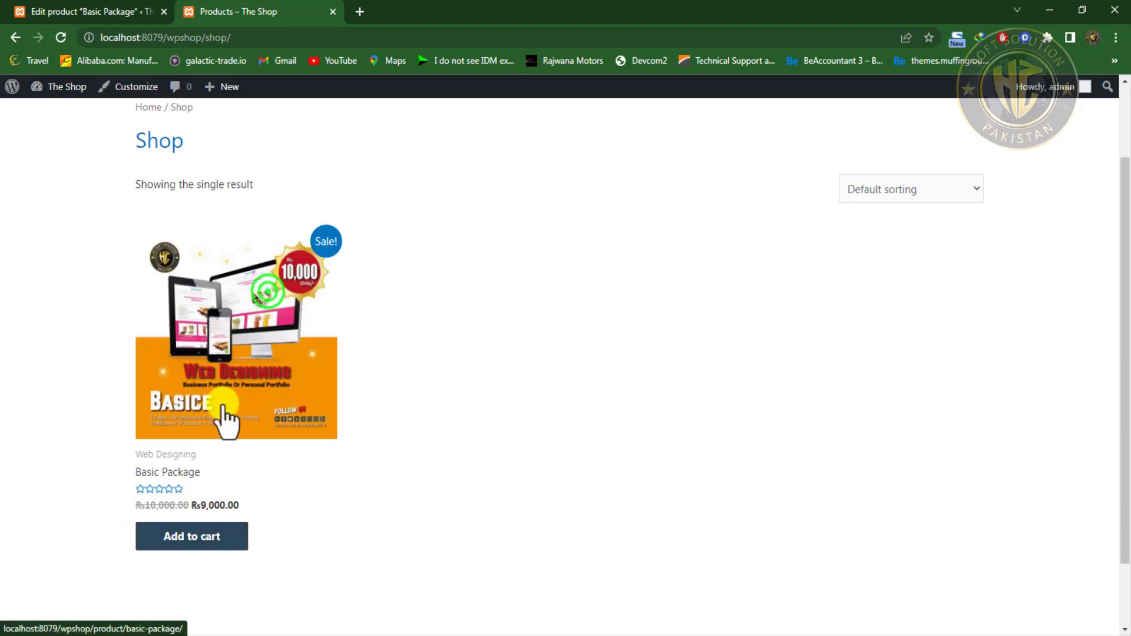
Open the Basic Package product page in the storefront and examine its regular and sale prices
{"action": "left_click", "coordinate": [270, 294]}
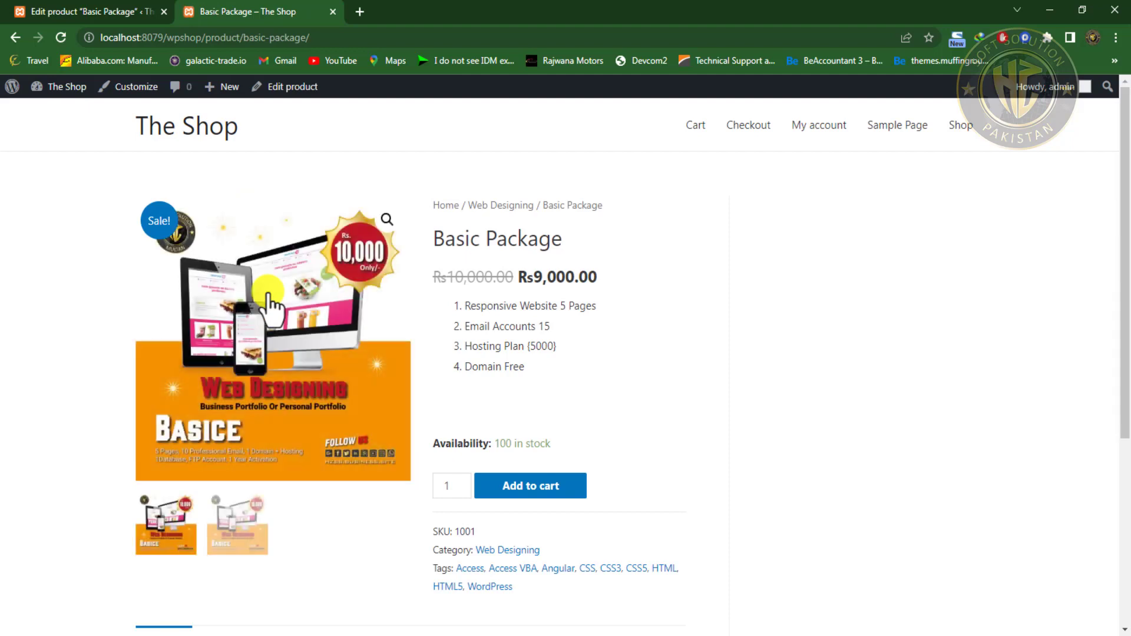
{"action": "left_click", "coordinate": [536, 275]}
{"action": "left_click", "coordinate": [535, 276]}
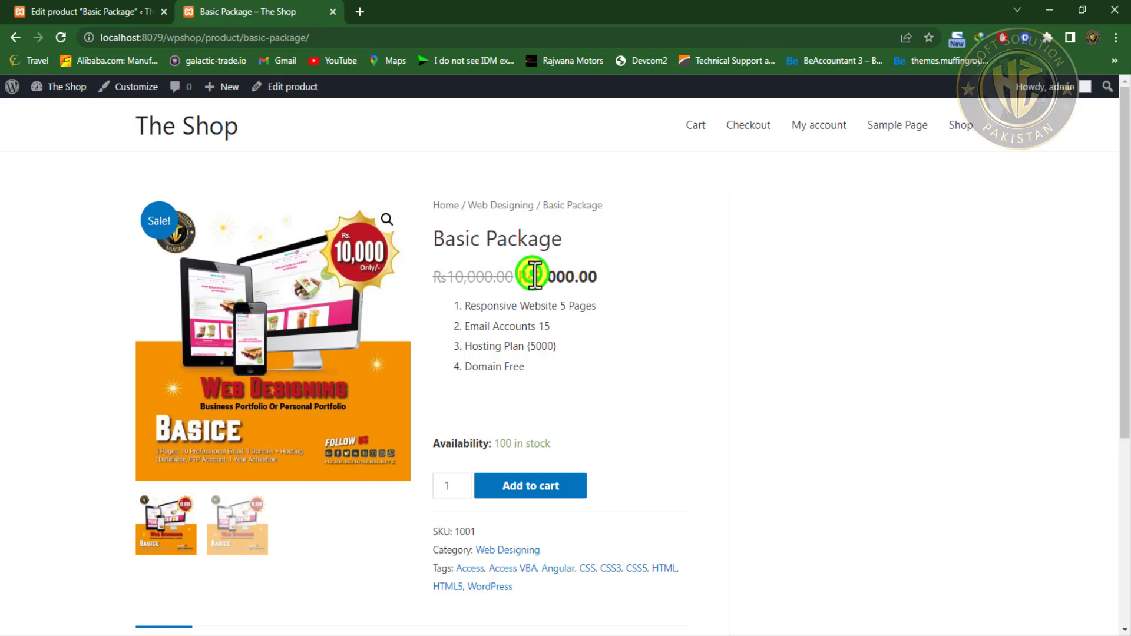
{"action": "left_click_drag", "start_coordinate": [535, 276], "coordinate": [596, 274]}
{"action": "left_click", "coordinate": [435, 278]}
{"action": "left_click_drag", "start_coordinate": [435, 278], "coordinate": [599, 274]}
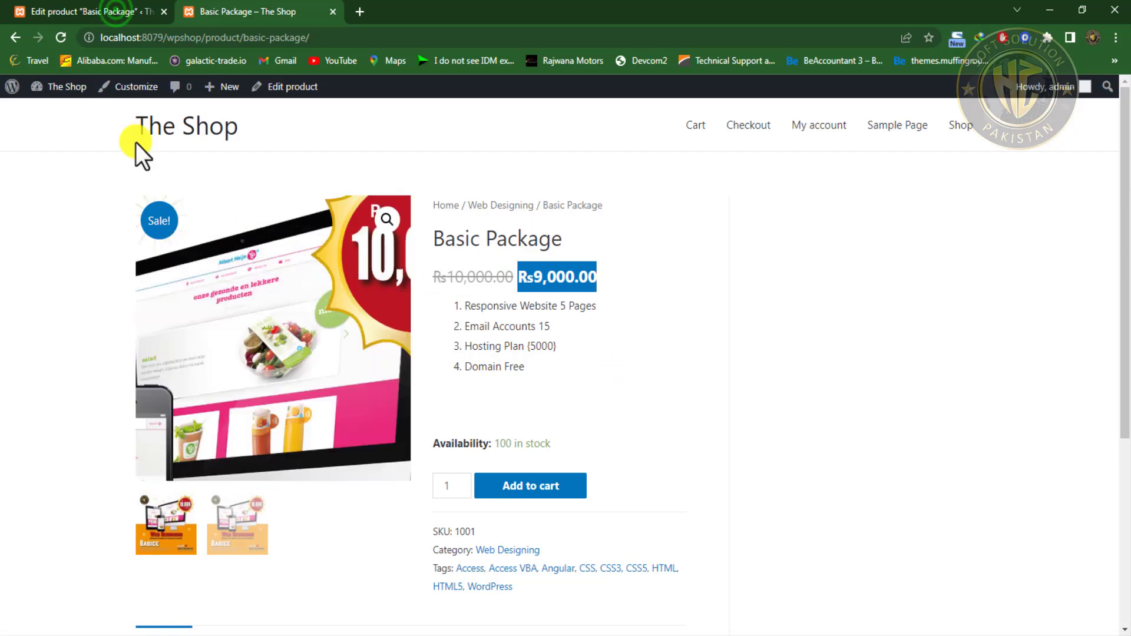
Return to the product editor and set the stock quantity to 50 in the Basic Package inventory settings
{"action": "left_click", "coordinate": [115, 8]}
{"action": "left_click_drag", "start_coordinate": [1124, 159], "coordinate": [1122, 335]}
{"action": "left_click", "coordinate": [190, 295]}
{"action": "left_click_drag", "start_coordinate": [488, 271], "coordinate": [397, 269]}
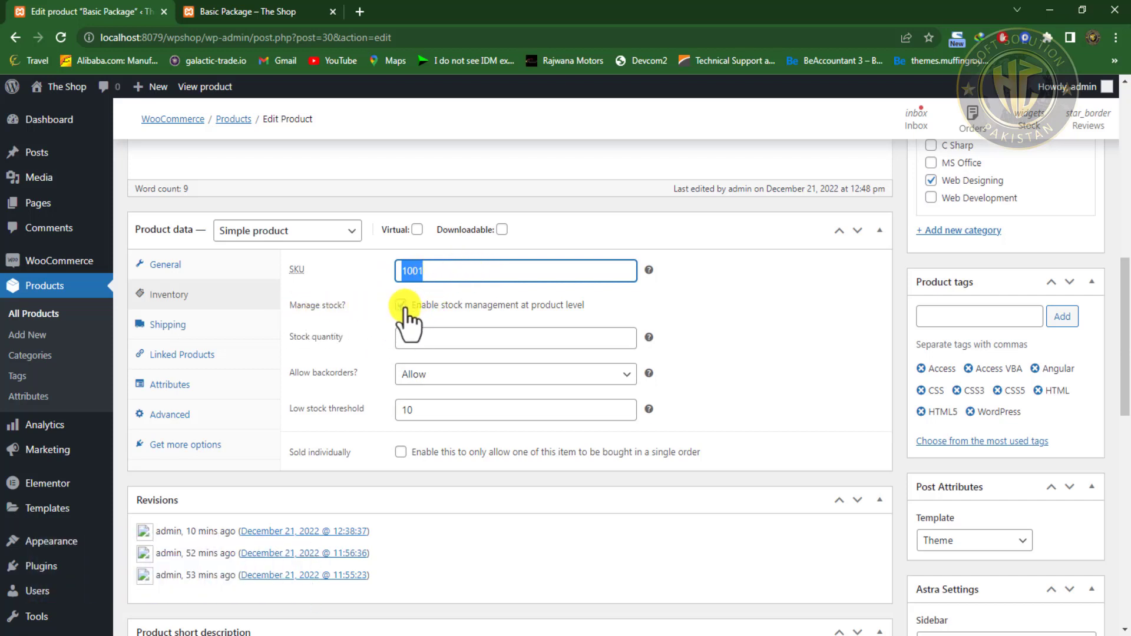
{"action": "left_click", "coordinate": [424, 338]}
{"action": "left_click_drag", "start_coordinate": [404, 337], "coordinate": [437, 339]}
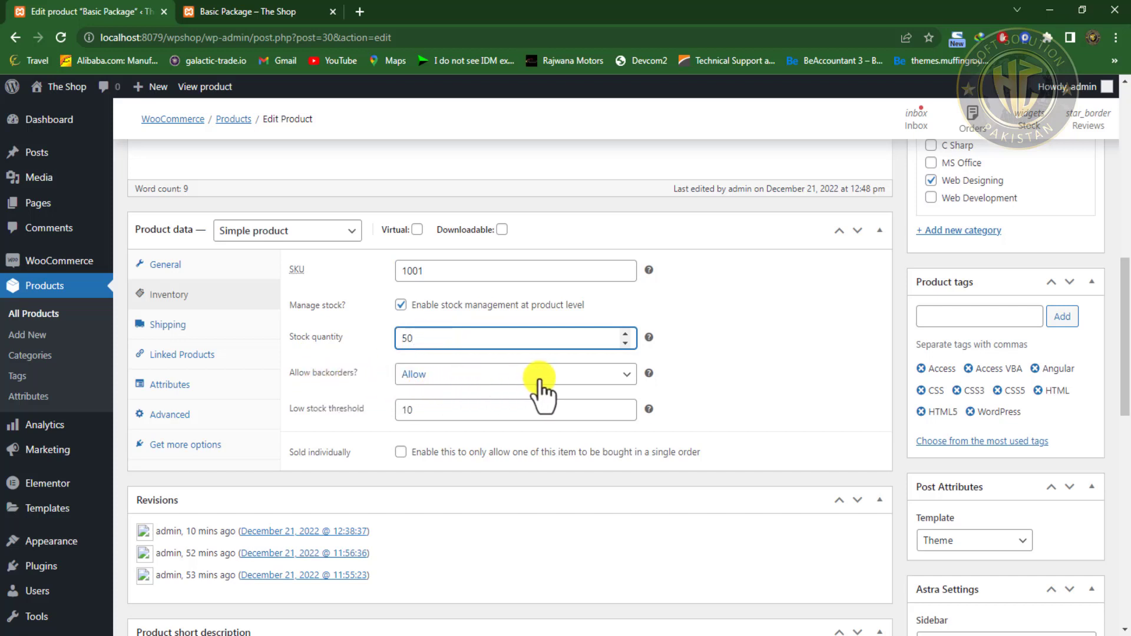
Set backorders to Do not allow and limit purchases to one of this item per order
{"action": "left_click", "coordinate": [579, 374]}
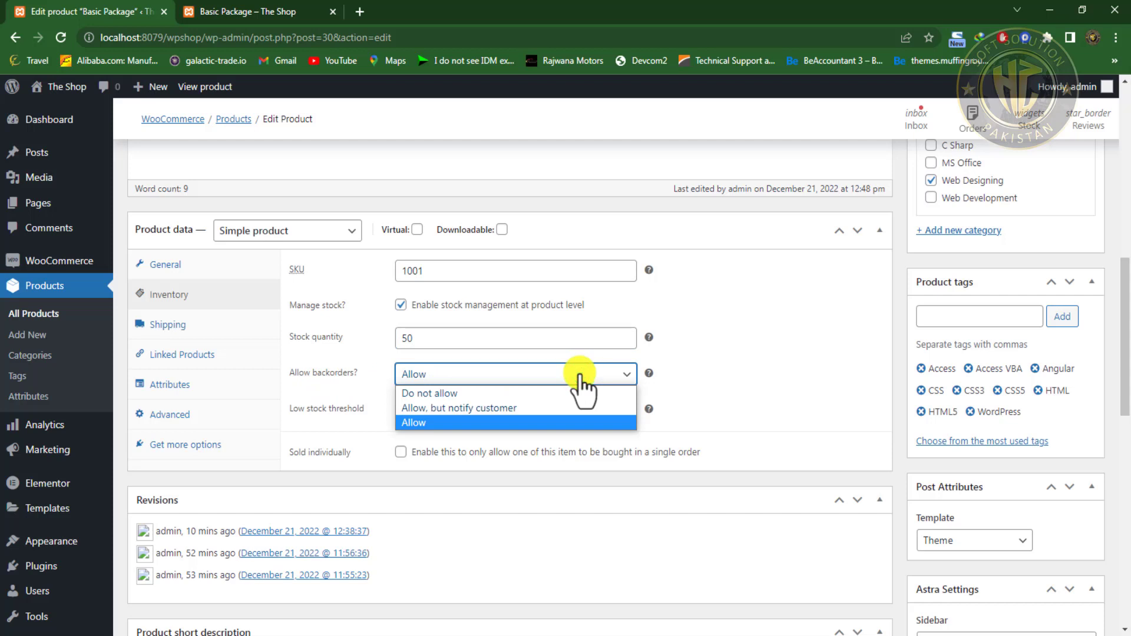
{"action": "left_click", "coordinate": [464, 394]}
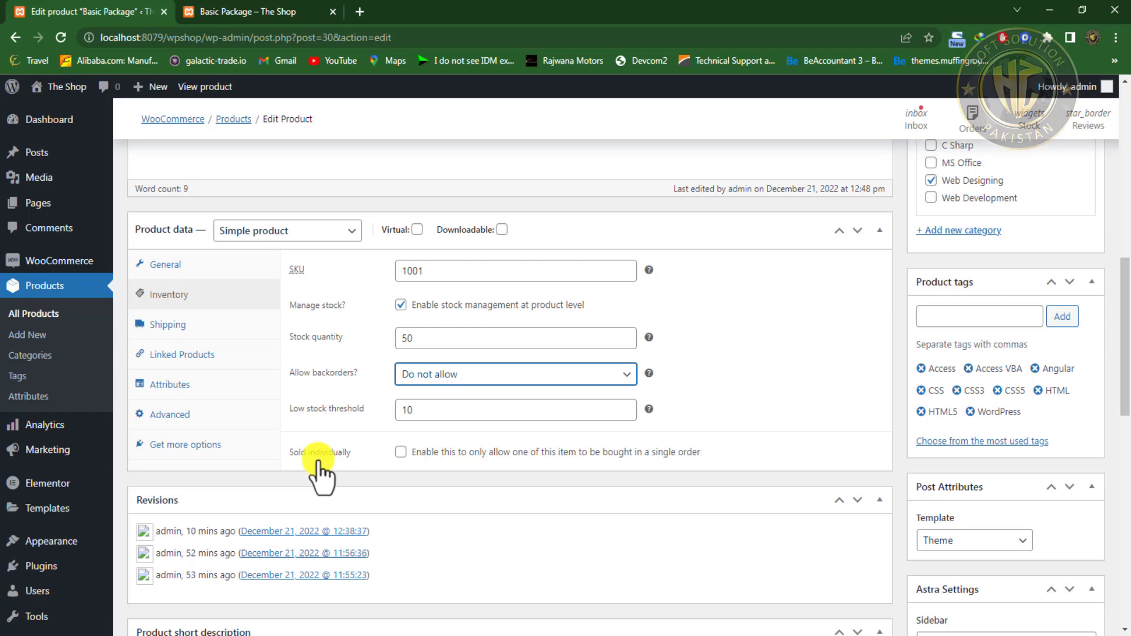
{"action": "left_click", "coordinate": [401, 452]}
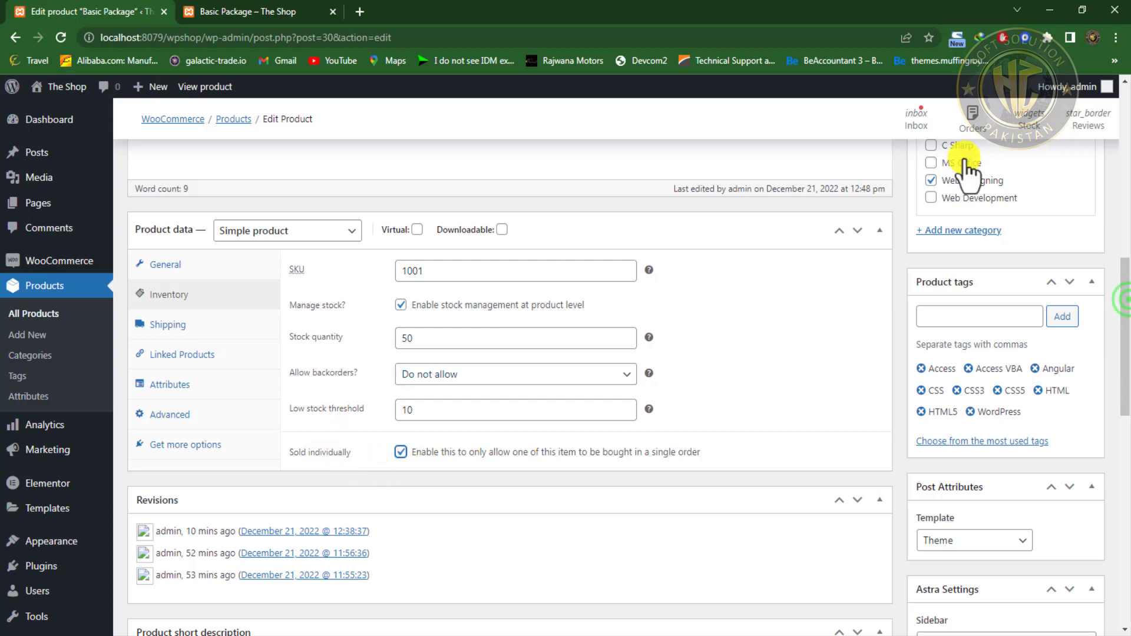
Save the inventory changes by updating the Basic Package product
{"action": "mouse_move", "coordinate": [1126, 299]}
{"action": "left_mouse_down"}
{"action": "mouse_move", "coordinate": [1129, 247]}
{"action": "mouse_move", "coordinate": [1129, 287]}
{"action": "left_mouse_up"}
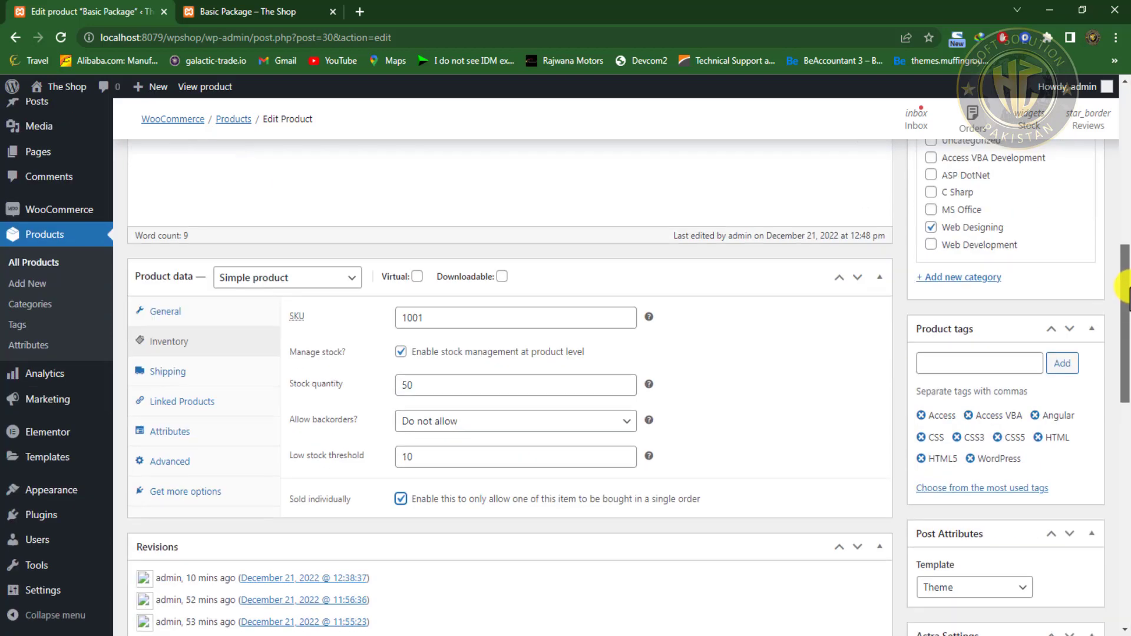
{"action": "scroll", "coordinate": [1126, 287], "scroll_direction": "up", "scroll_amount": 5}
{"action": "left_click", "coordinate": [1073, 289]}
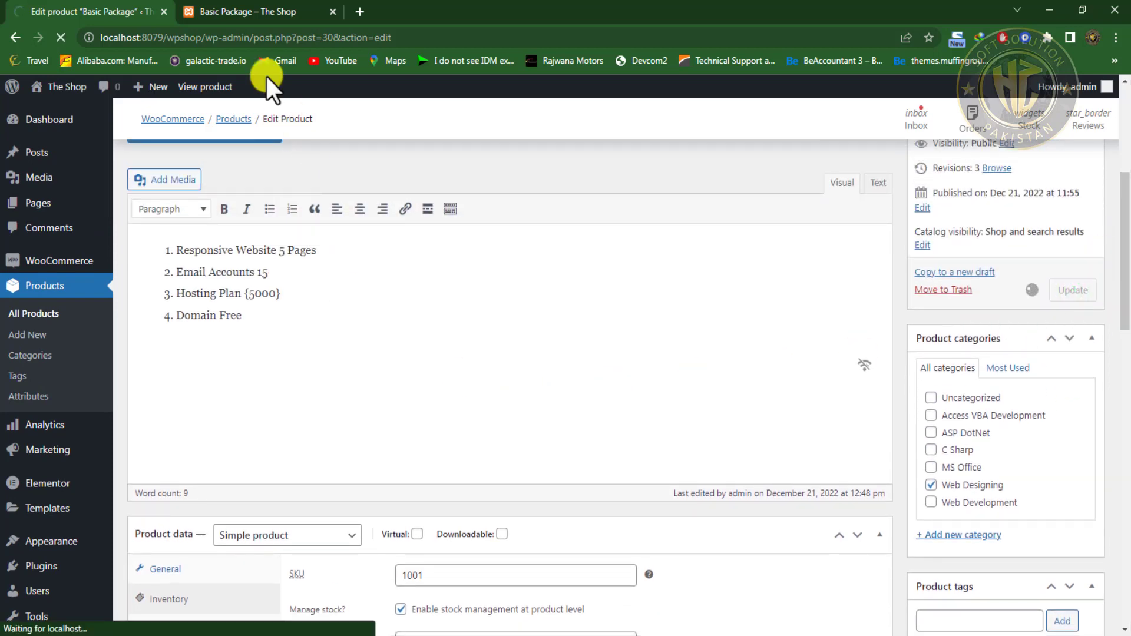
Reload the Basic Package storefront page and check its stock availability and SKU
{"action": "left_click", "coordinate": [266, 7]}
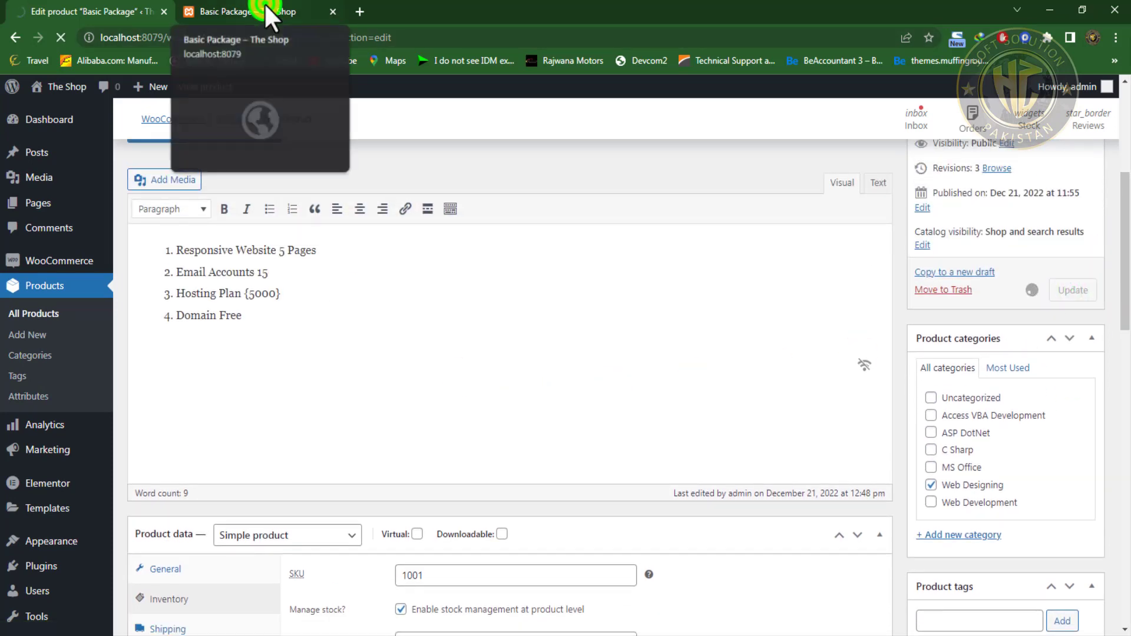
{"action": "left_click", "coordinate": [60, 37]}
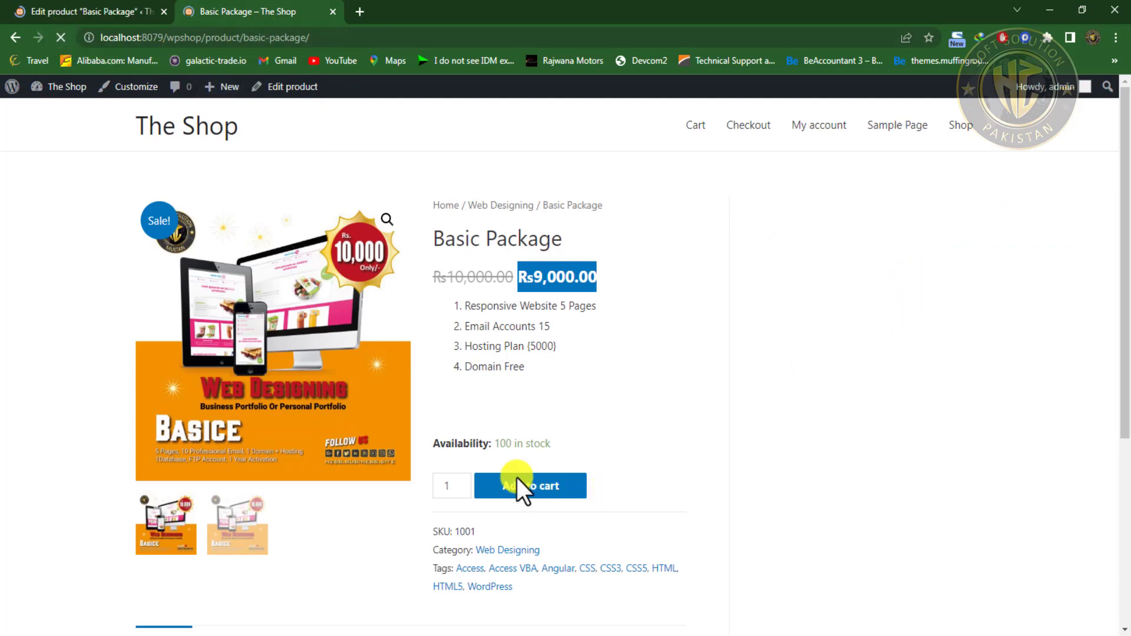
{"action": "left_click_drag", "start_coordinate": [494, 445], "coordinate": [557, 446]}
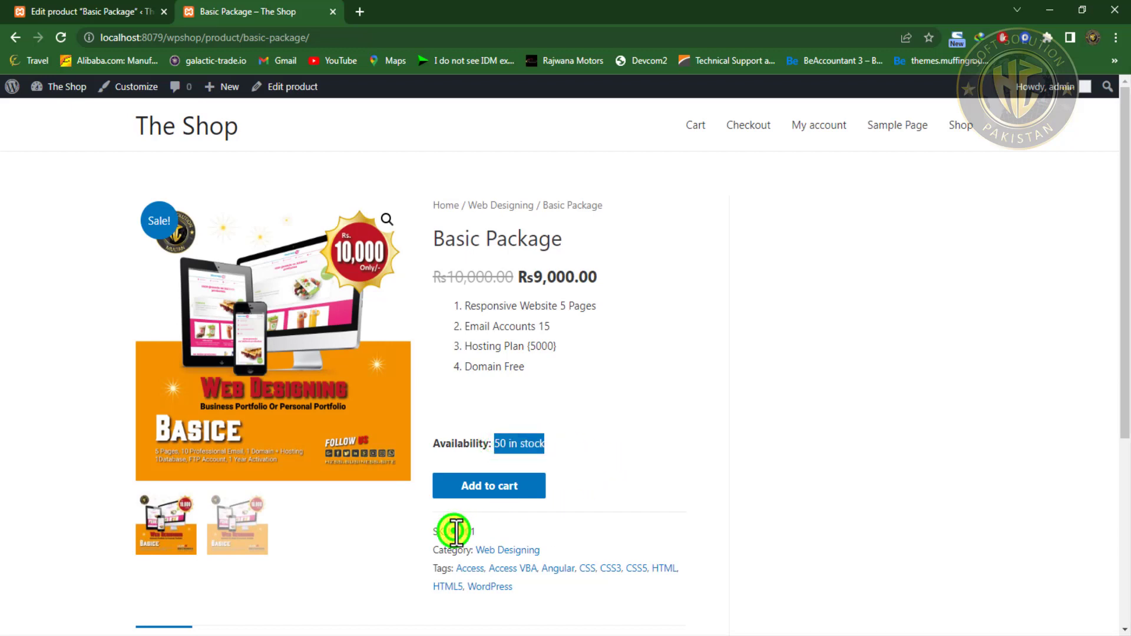
{"action": "left_click_drag", "start_coordinate": [455, 532], "coordinate": [485, 533]}
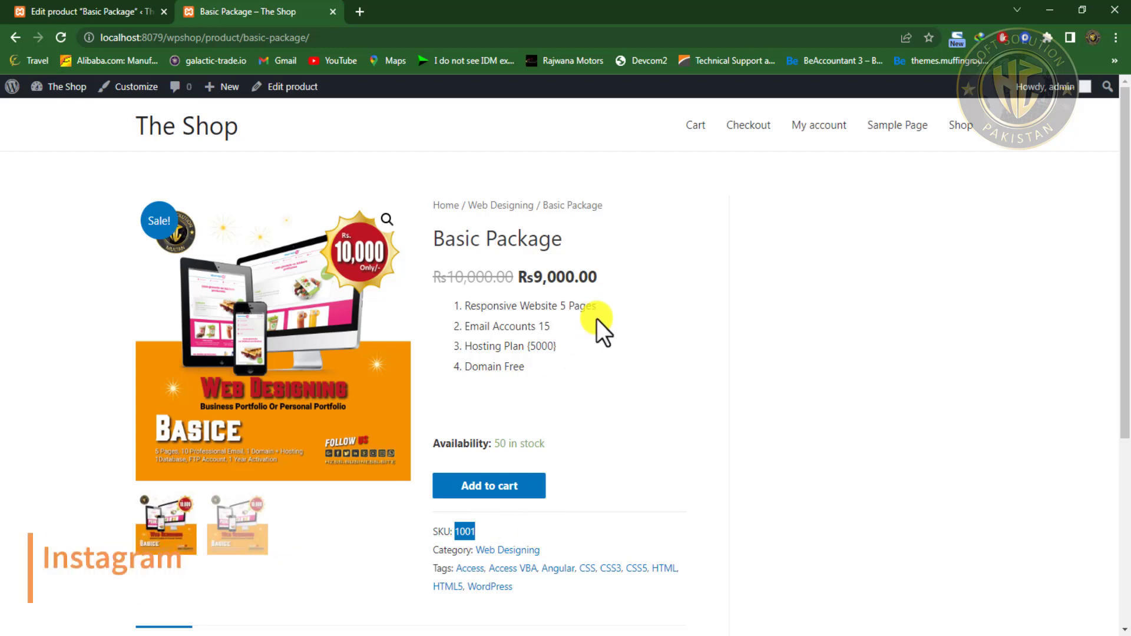
Add Basic Package to the cart, continue shopping, and try to add the same product again
{"action": "left_click", "coordinate": [516, 483]}
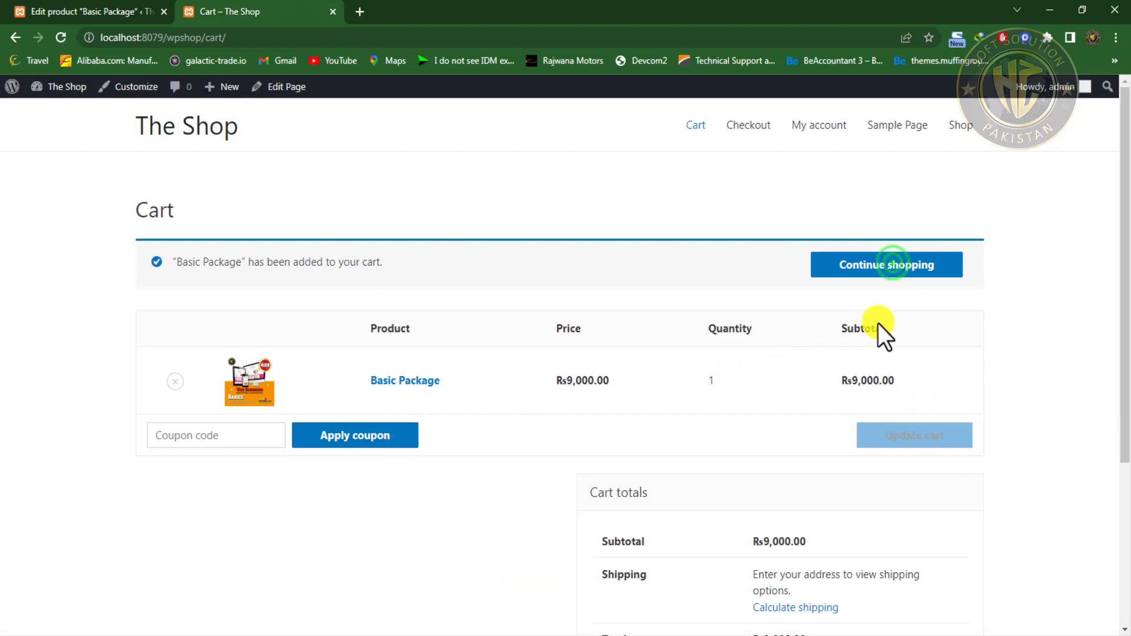
{"action": "left_click", "coordinate": [894, 267]}
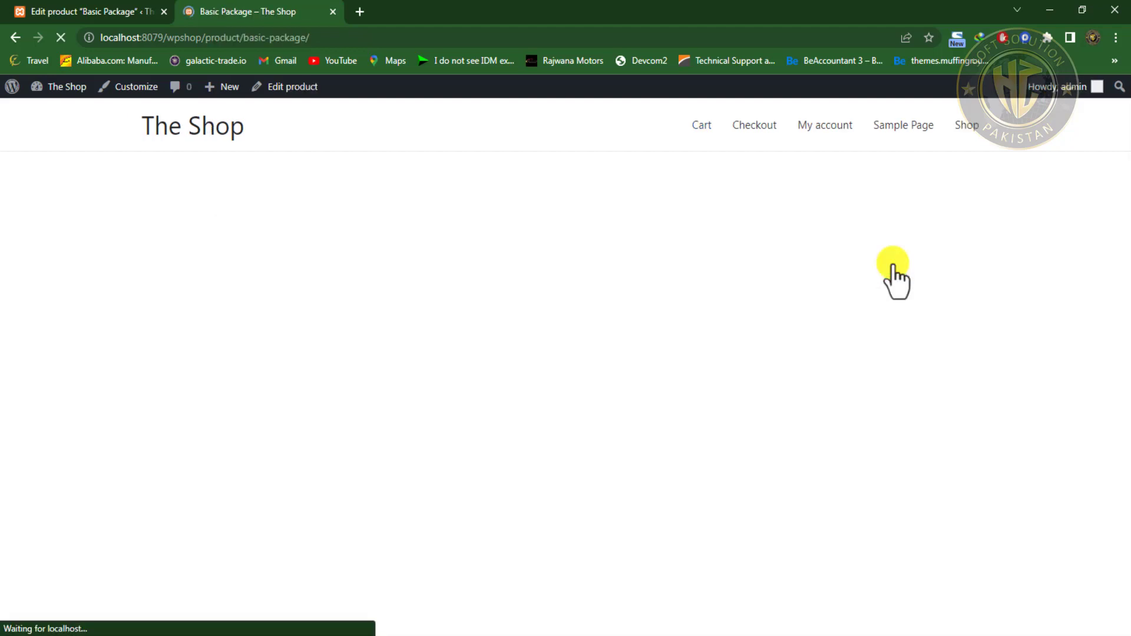
{"action": "left_click", "coordinate": [502, 489]}
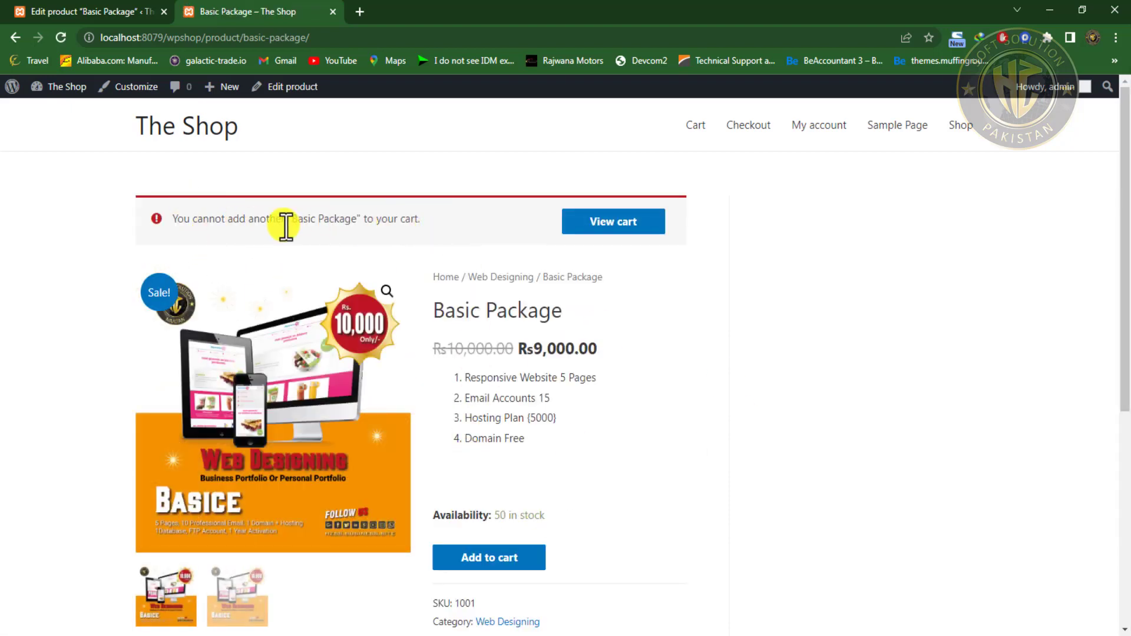
View the cart and check whether the Basic Package quantity can be edited
{"action": "left_click", "coordinate": [630, 226]}
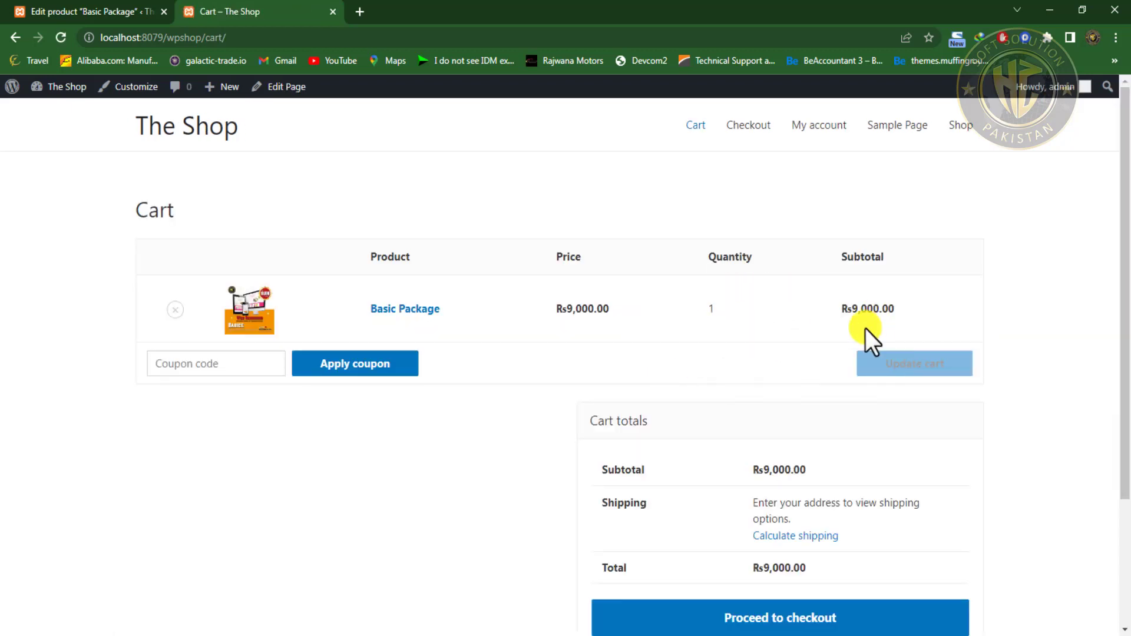
{"action": "double_click", "coordinate": [700, 311]}
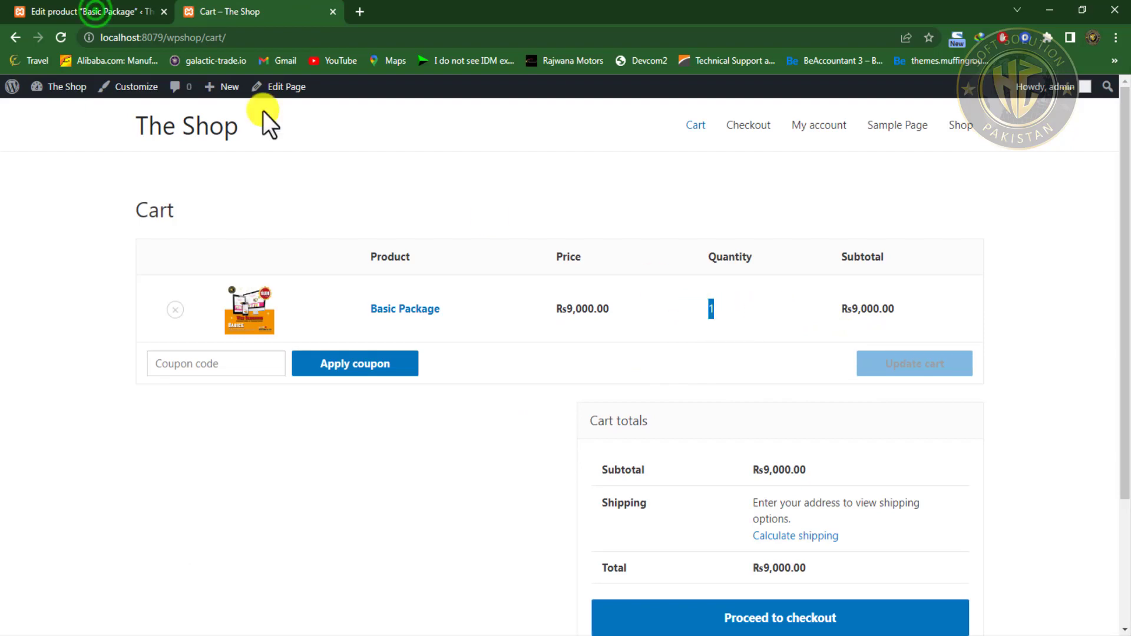
Disable the Sold individually limit in the Basic Package inventory settings and update the product
{"action": "left_click", "coordinate": [94, 10]}
{"action": "left_click_drag", "start_coordinate": [1125, 183], "coordinate": [1125, 372]}
{"action": "left_click", "coordinate": [188, 228]}
{"action": "left_click", "coordinate": [401, 387]}
{"action": "left_click_drag", "start_coordinate": [1122, 376], "coordinate": [1122, 294]}
{"action": "left_click", "coordinate": [1070, 324]}
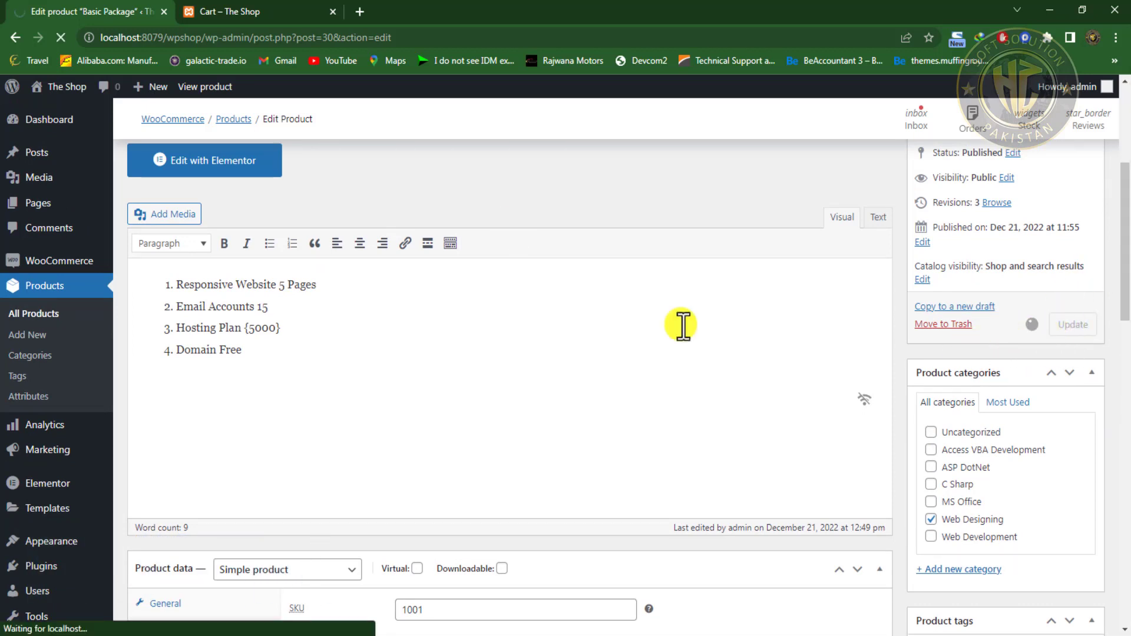
Set the Basic Package quantity to 40 in the reloaded cart and update the cart
{"action": "left_click", "coordinate": [245, 8]}
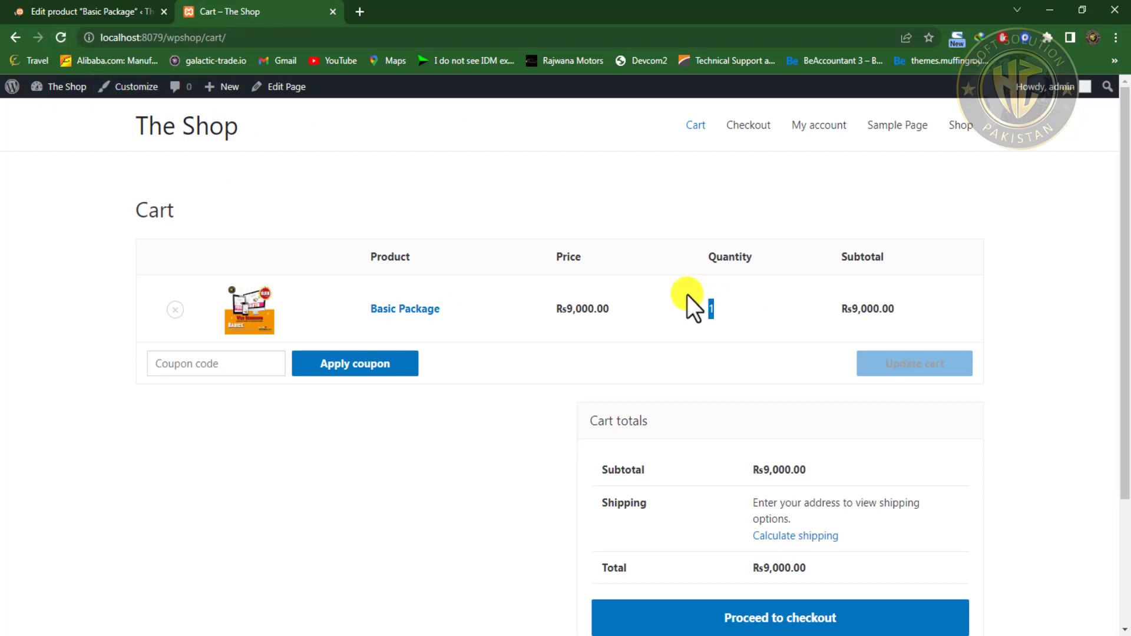
{"action": "left_click", "coordinate": [61, 38]}
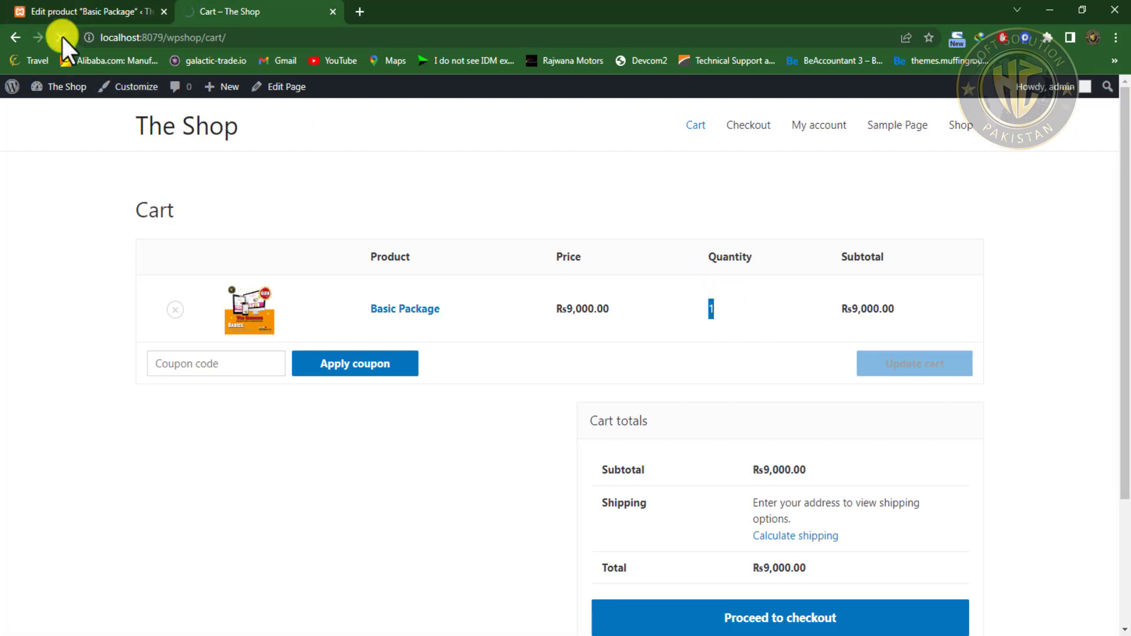
{"action": "left_click", "coordinate": [733, 307]}
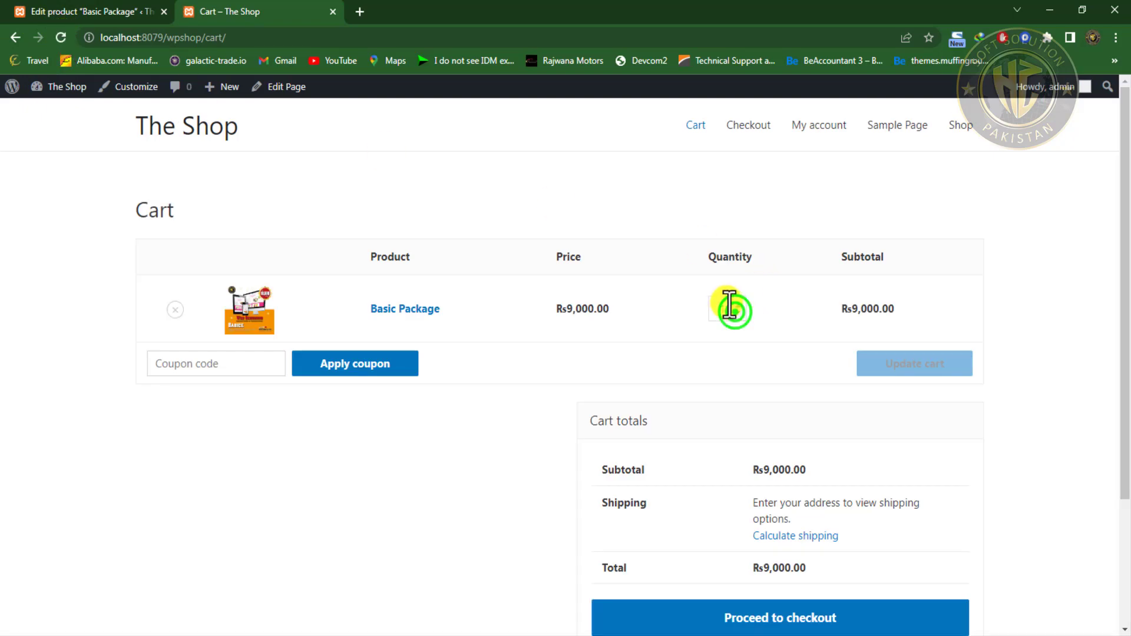
{"action": "left_click", "coordinate": [735, 311]}
{"action": "left_click", "coordinate": [735, 305]}
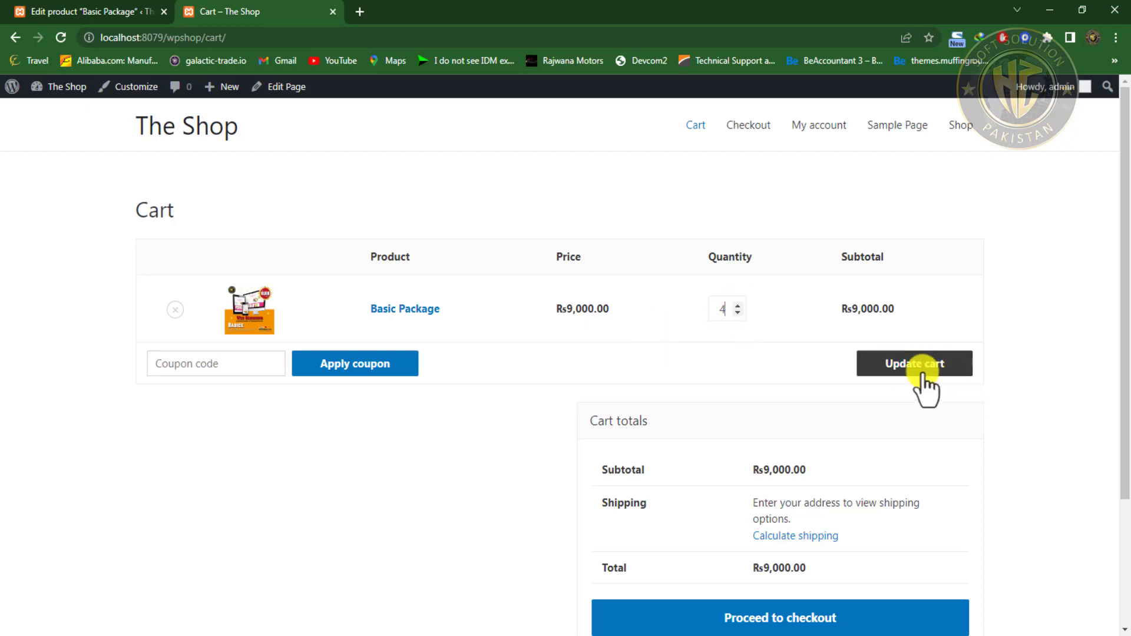
{"action": "left_click", "coordinate": [726, 309]}
{"action": "left_click_drag", "start_coordinate": [745, 314], "coordinate": [701, 310]}
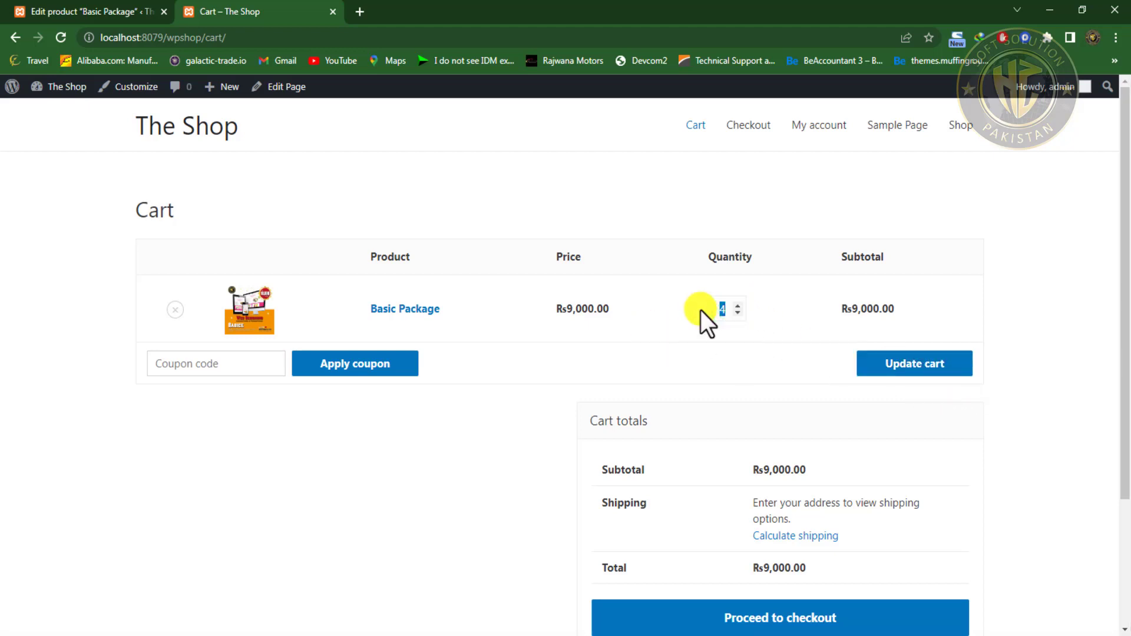
{"action": "left_click", "coordinate": [910, 363]}
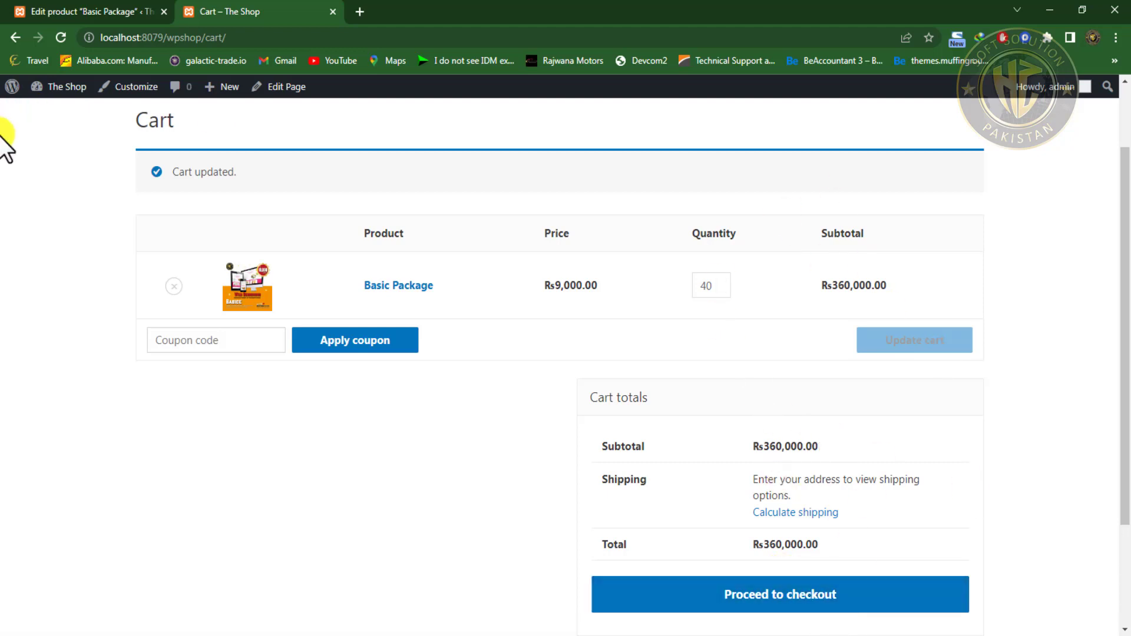
Re-enable the Sold individually limit in the Basic Package inventory settings and update the product
{"action": "left_click", "coordinate": [117, 11]}
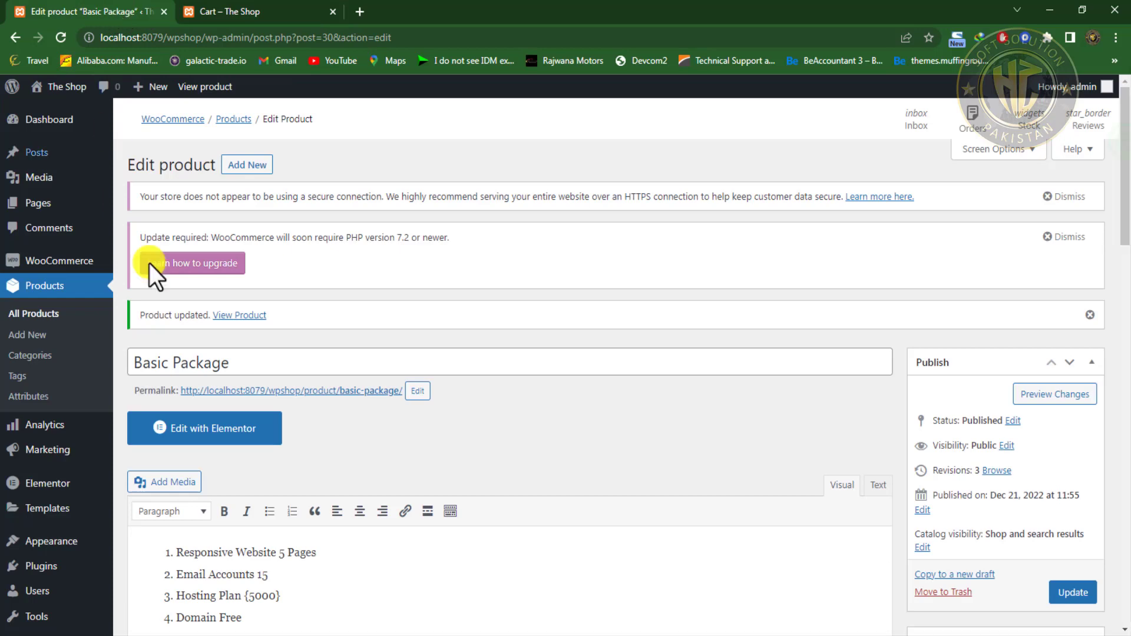
{"action": "left_click_drag", "start_coordinate": [1125, 154], "coordinate": [1126, 341]}
{"action": "left_click", "coordinate": [225, 225]}
{"action": "left_click", "coordinate": [401, 382]}
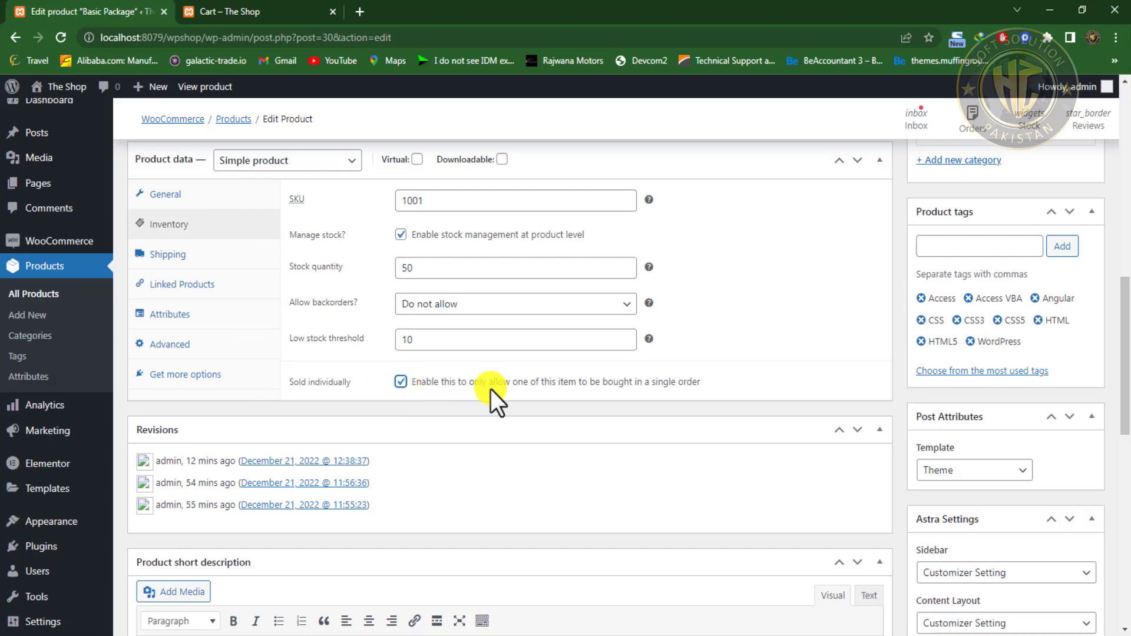
{"action": "left_click_drag", "start_coordinate": [1118, 353], "coordinate": [1119, 262]}
{"action": "left_click", "coordinate": [1069, 275]}
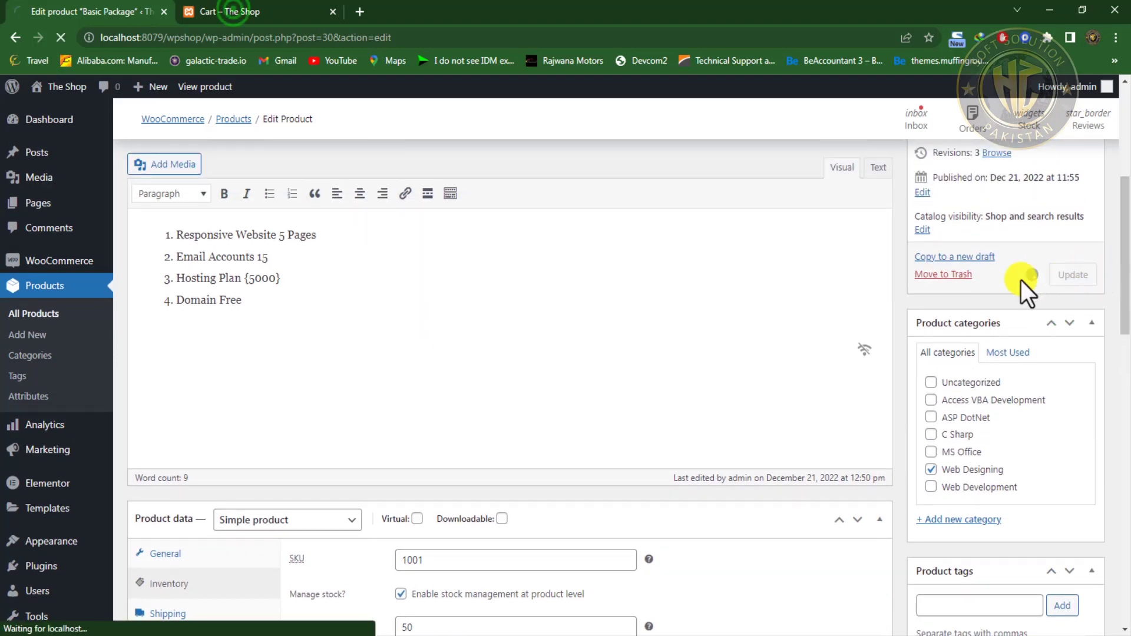
Replace the Basic Package entry in the reloaded cart by removing it and adding the product again from the shop
{"action": "left_click", "coordinate": [232, 11]}
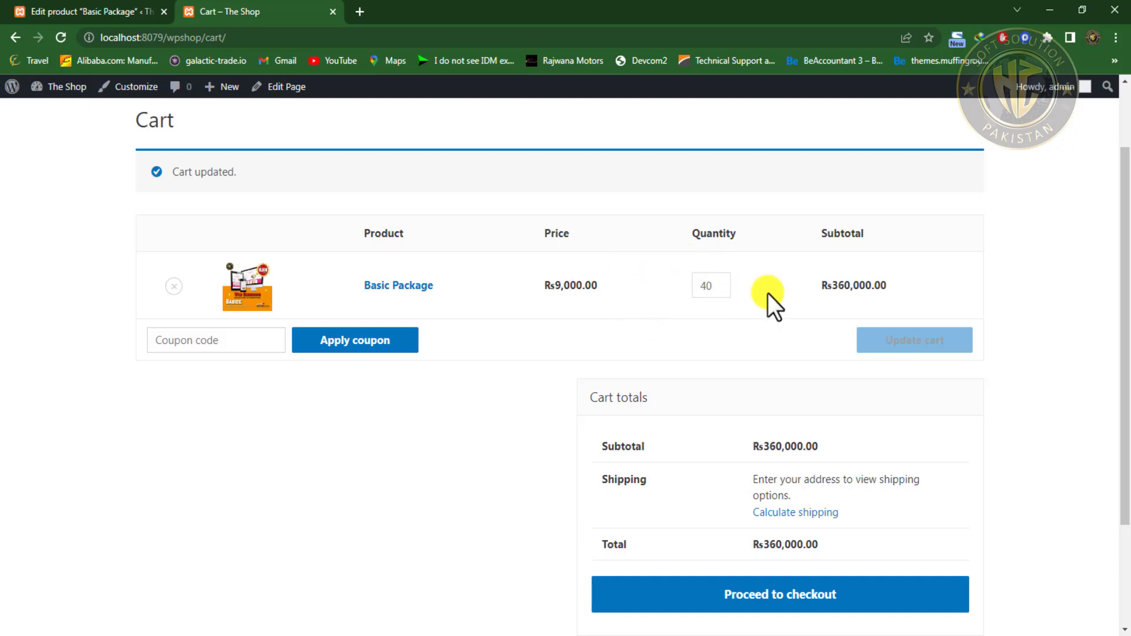
{"action": "left_click", "coordinate": [59, 36]}
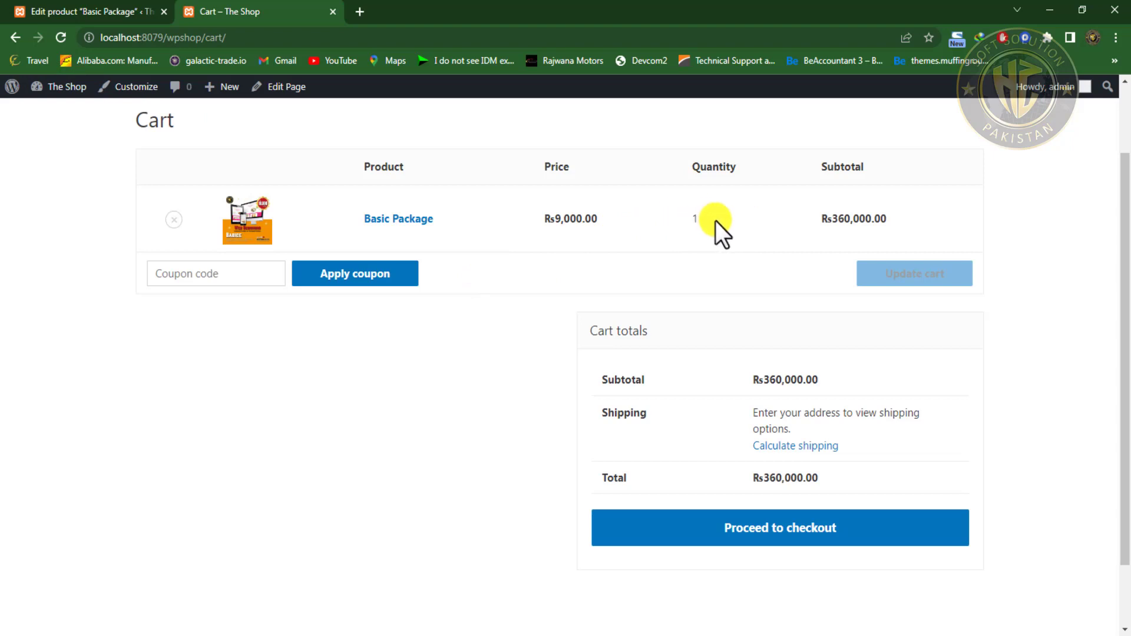
{"action": "left_click", "coordinate": [174, 219]}
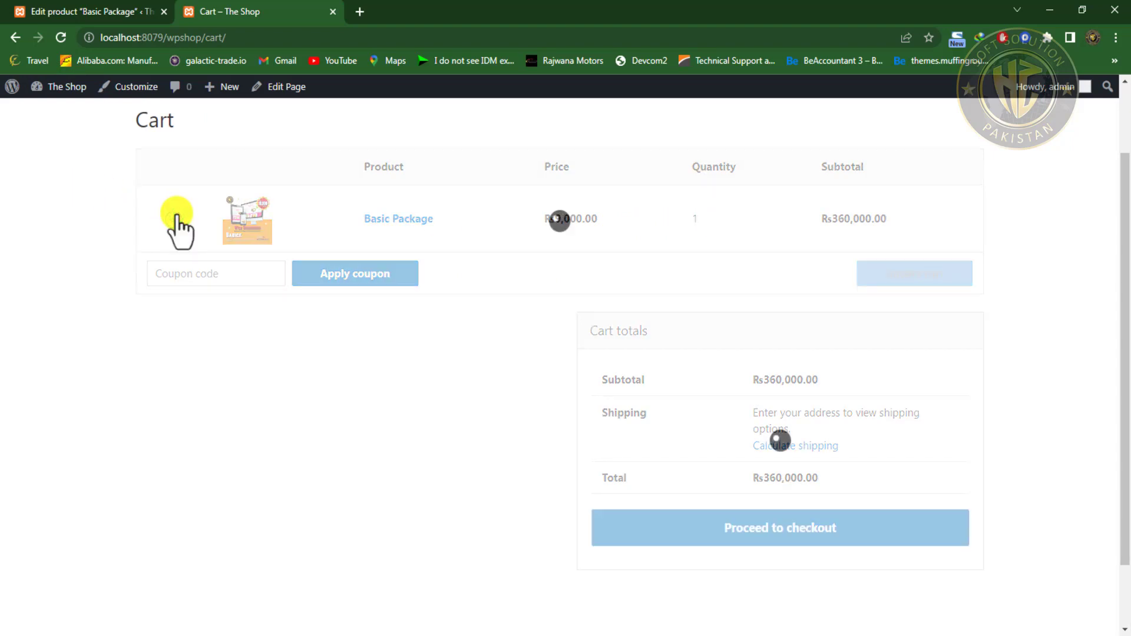
{"action": "left_click", "coordinate": [203, 373]}
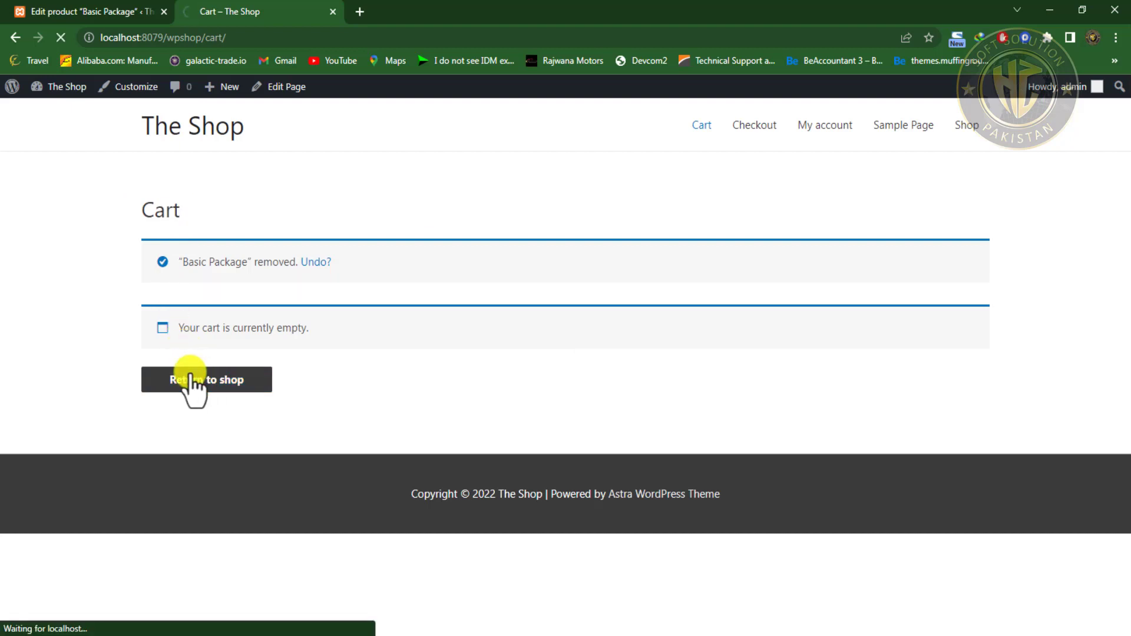
{"action": "left_click", "coordinate": [243, 624]}
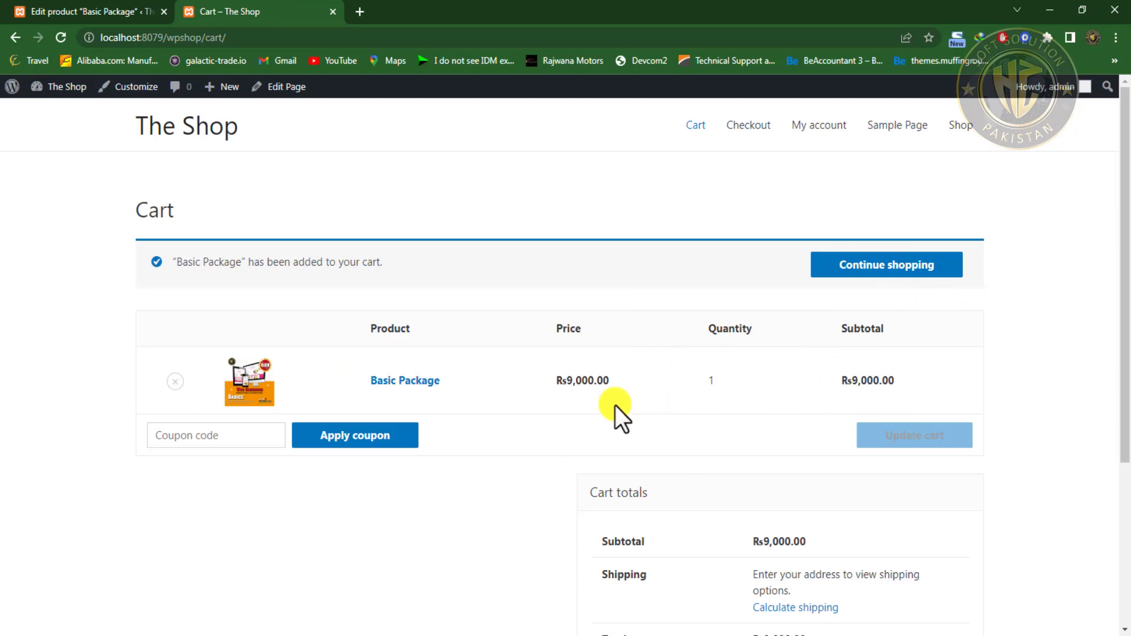
Return to the Basic Package product editor and review its inventory settings
{"action": "left_click", "coordinate": [97, 13]}
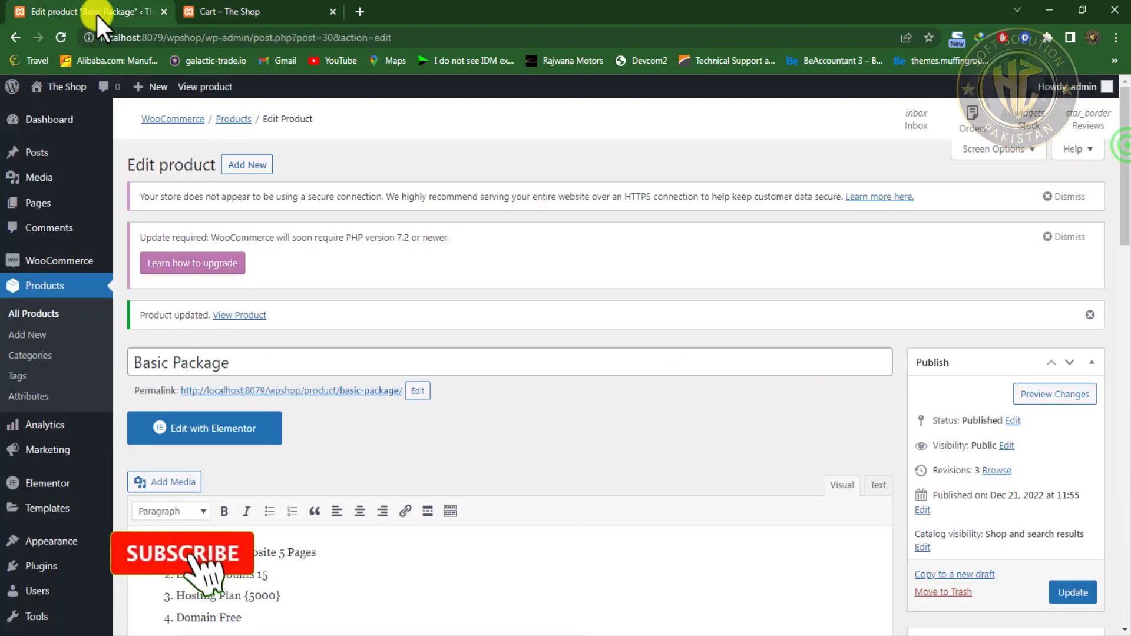
{"action": "left_click_drag", "start_coordinate": [1124, 145], "coordinate": [1125, 336]}
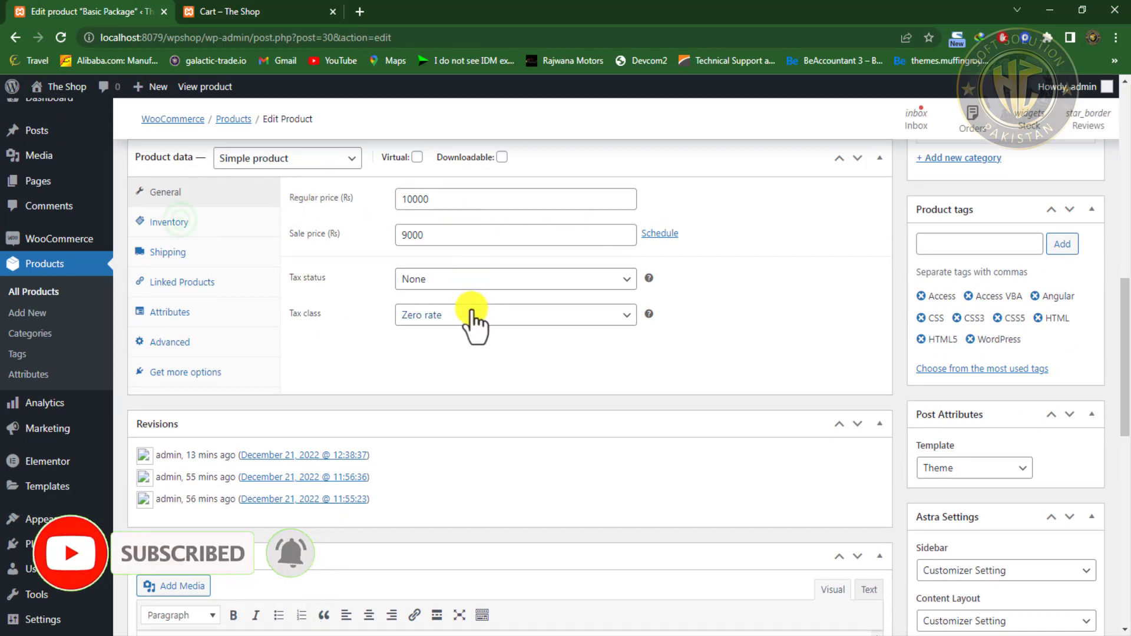
{"action": "left_click", "coordinate": [171, 222]}
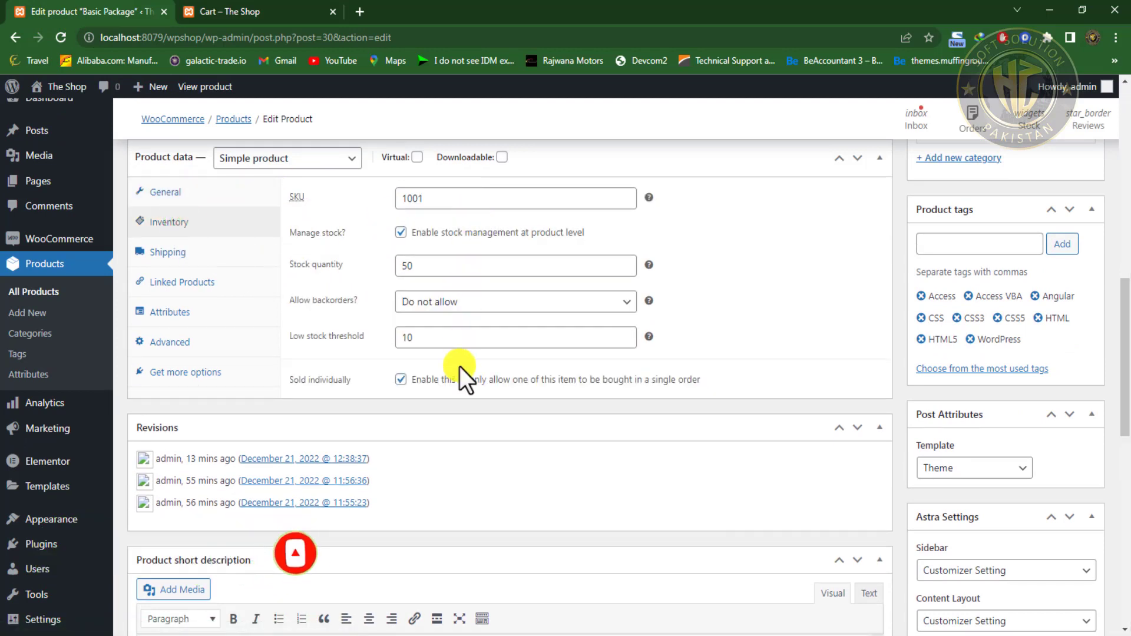